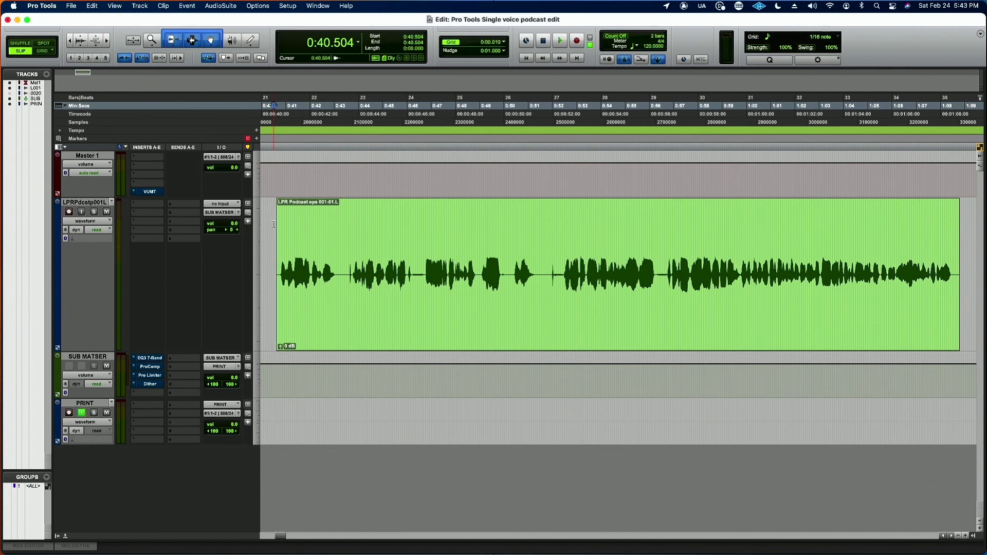
Step: Play the voice clip from 0:40.504 and delete the short noise before the second phrase, starting at 0:43.596
key(space)
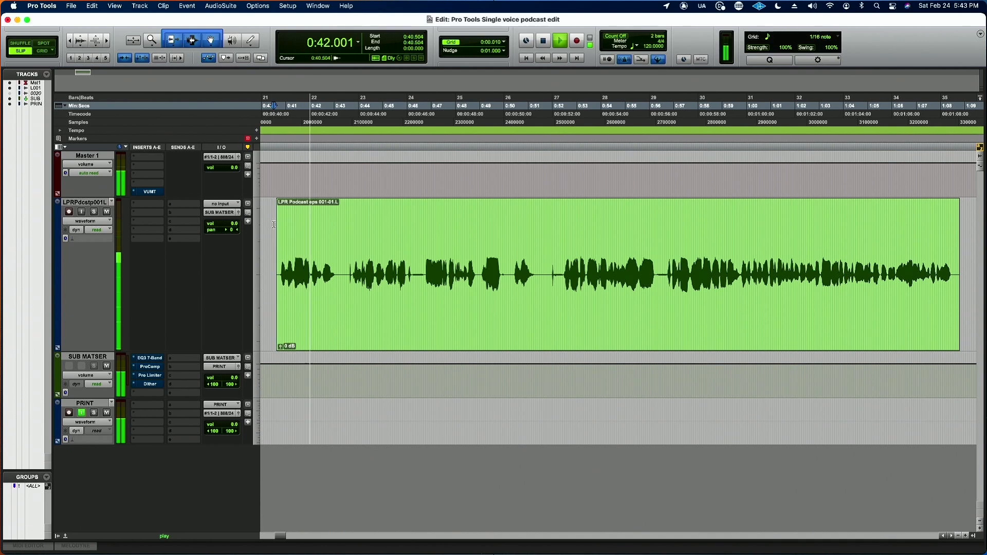
key(space)
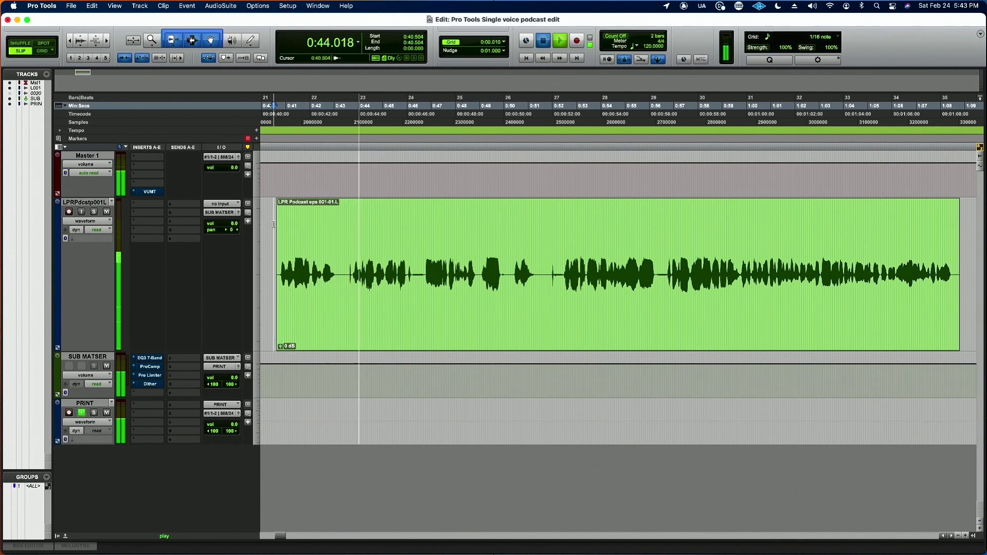
click(348, 270)
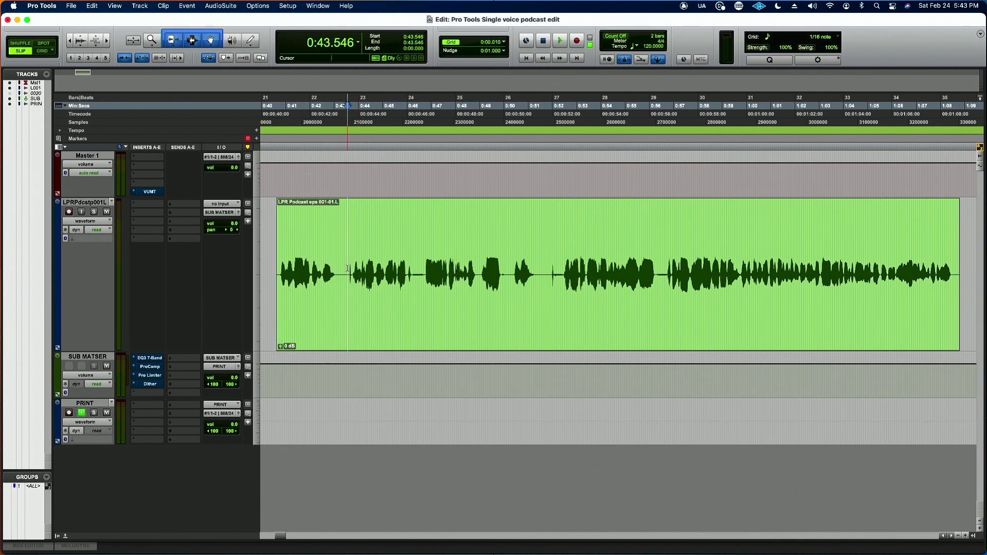
key(super+bracketright)
key(super+bracketright)
key(super+bracketright)
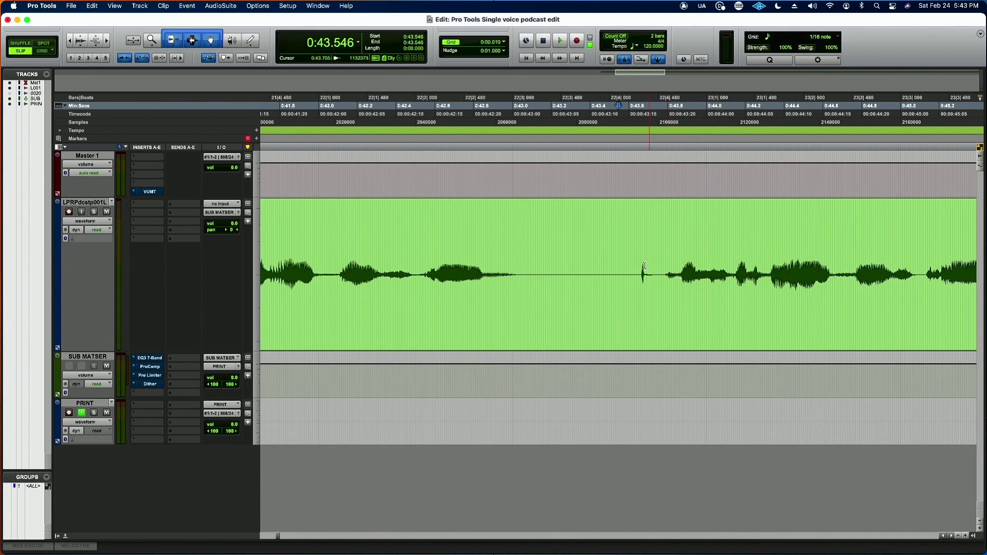
drag(660, 268, 627, 267)
key(Delete)
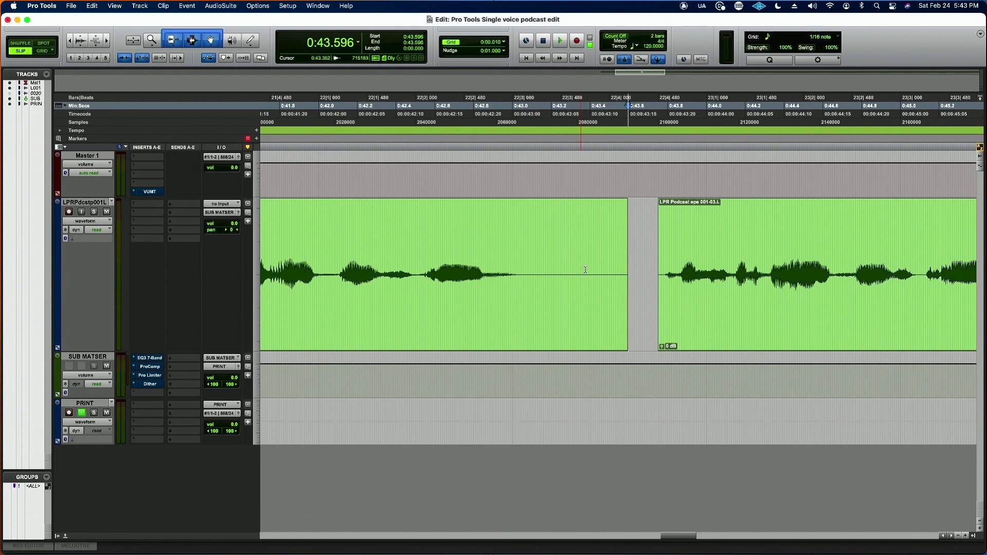
Step: Trim the first clip's end to 0:43.138, fade it out over 0.099 seconds, and add a short fade-in to the following clip
drag(622, 265, 538, 266)
drag(536, 205, 520, 206)
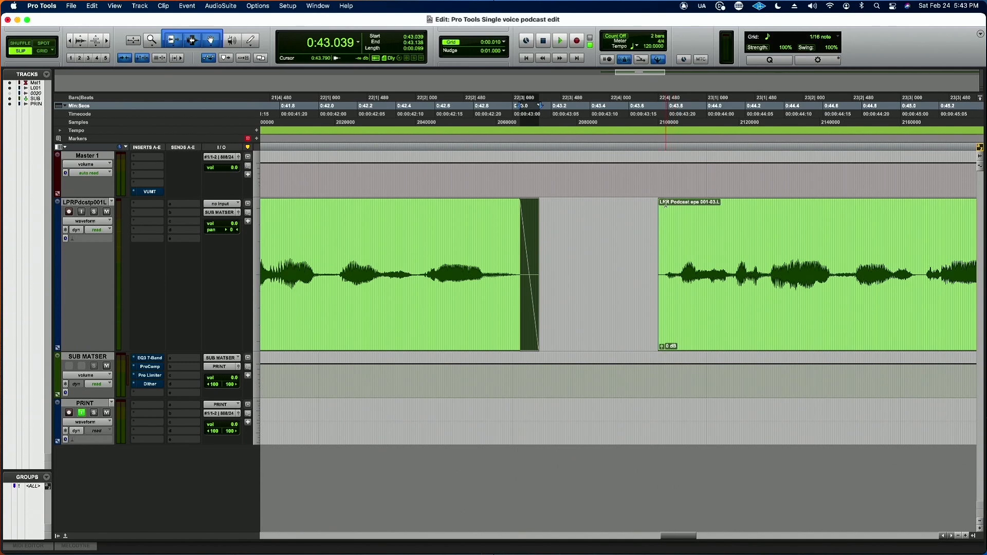
drag(660, 205, 674, 205)
click(645, 233)
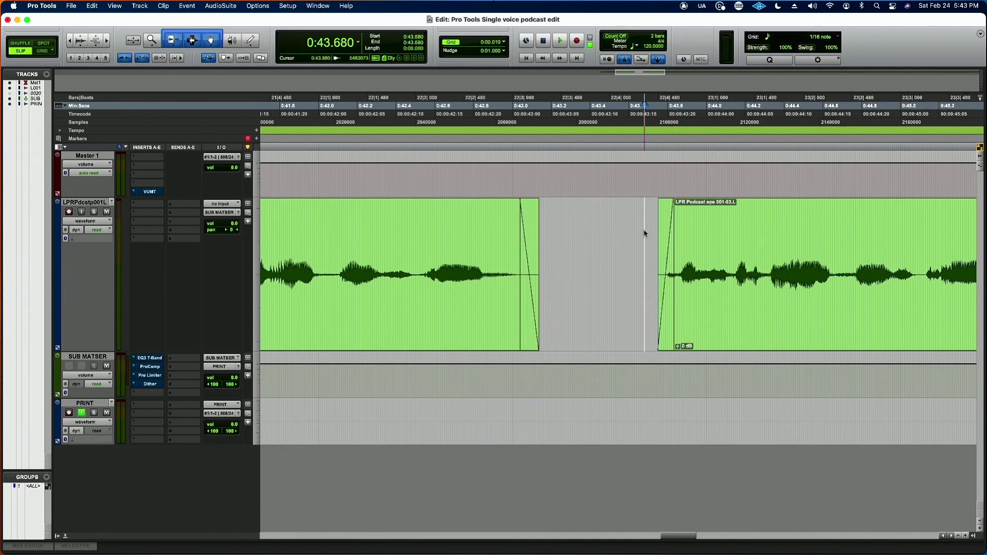
Step: Listen on from 0:43.680 and delete the quiet section before the next phrase, from about 0:46.3 to 0:46.8
key(super+bracketleft)
key(super+bracketleft)
key(space)
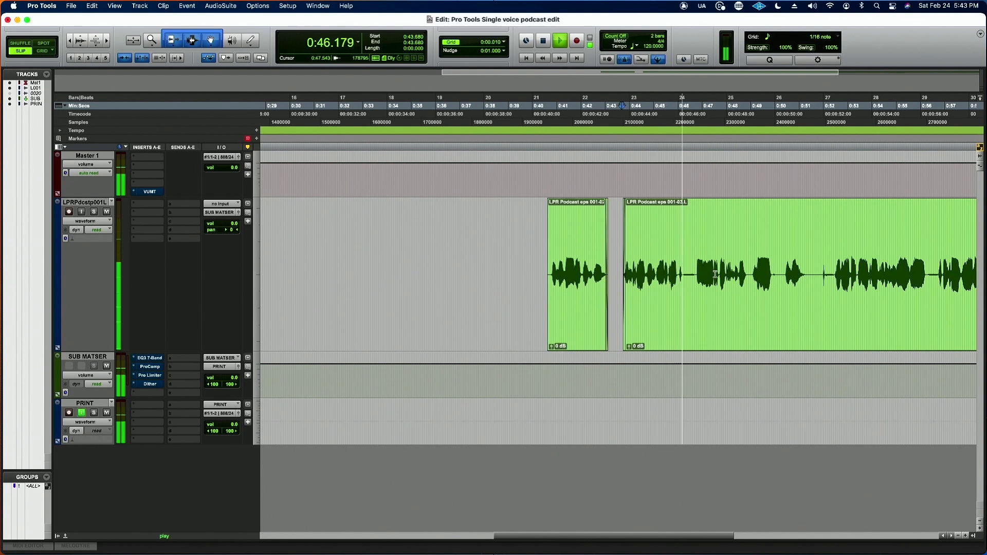
key(space)
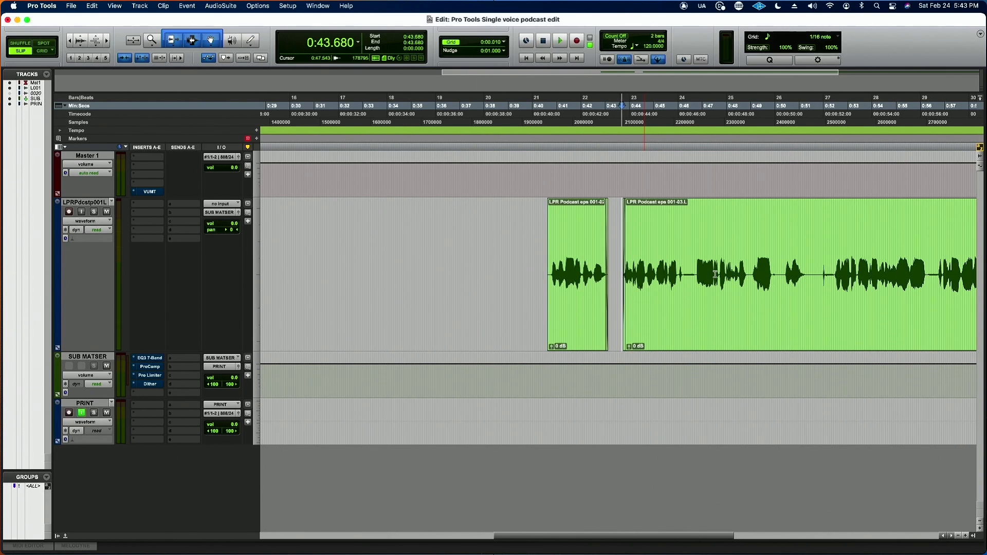
key(space)
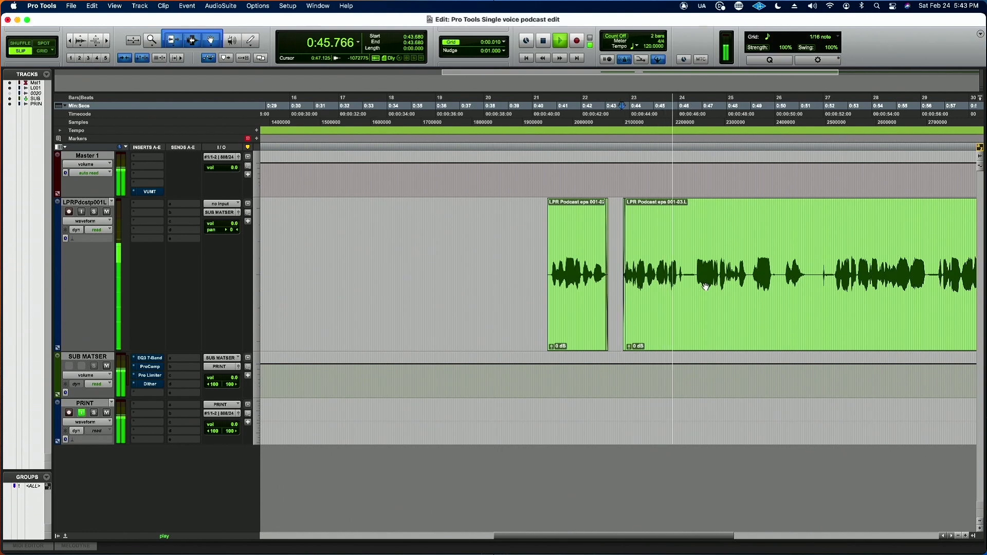
key(space)
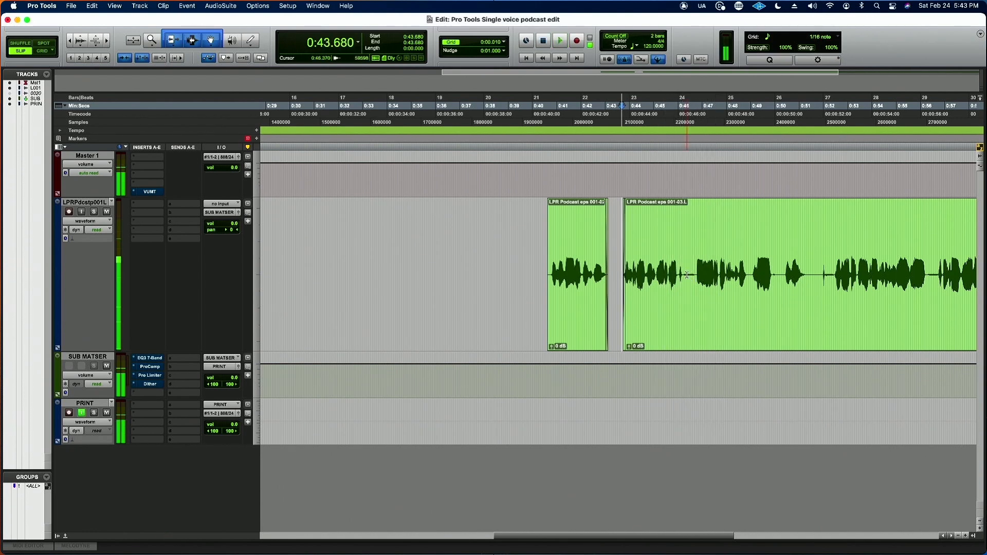
drag(686, 276, 697, 276)
key(Delete)
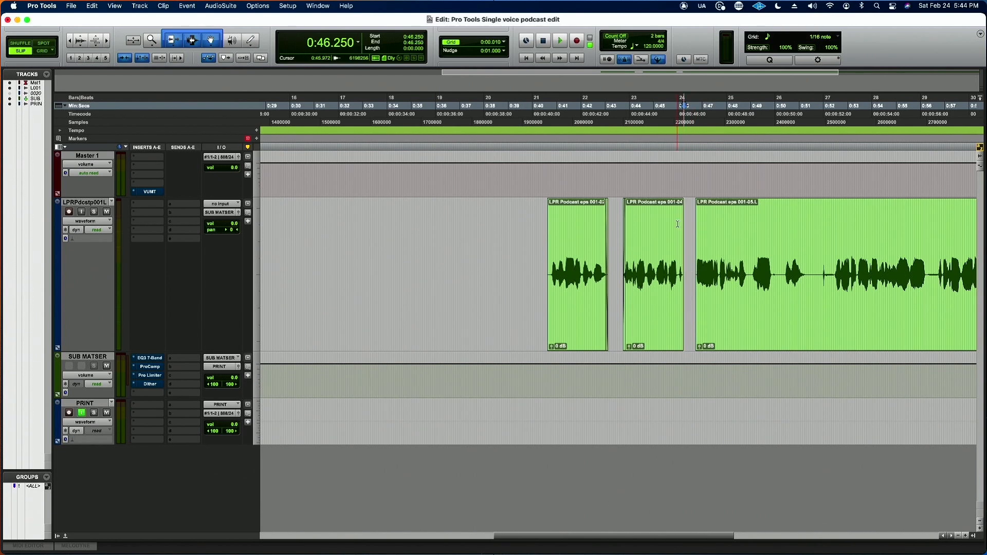
Step: Delete the audio from 0:48.497 to 0:48.895 and move the following clip earlier to start at 0:48.557
key(space)
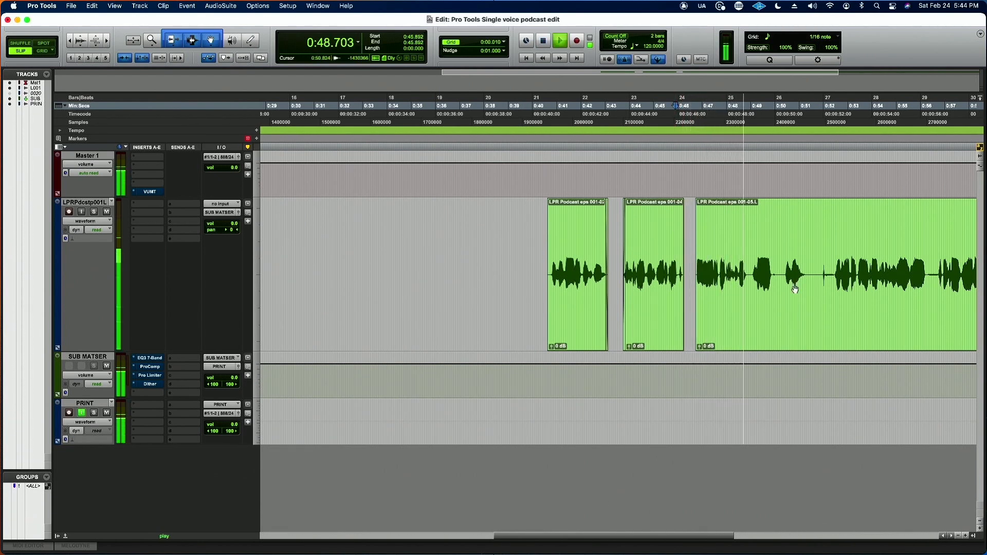
key(space)
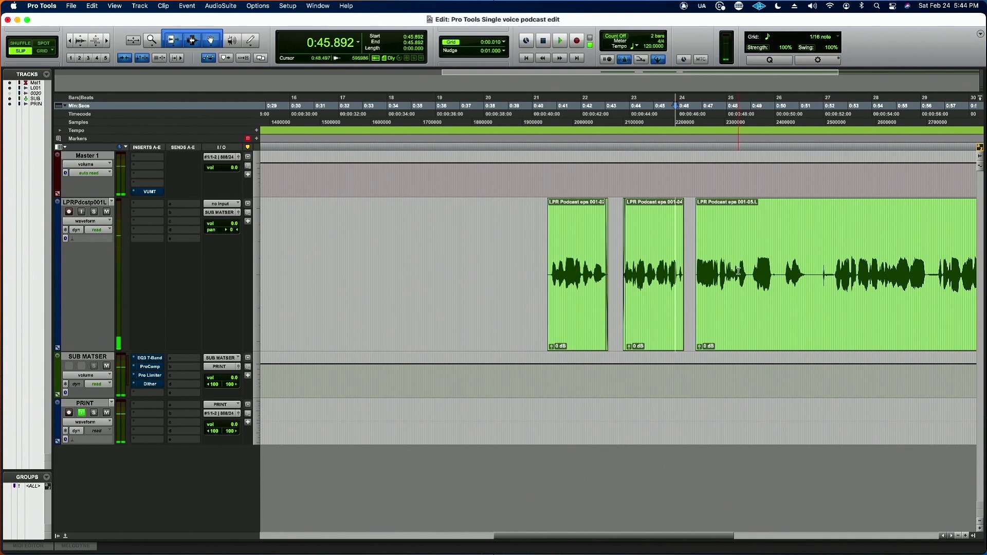
drag(738, 272, 746, 274)
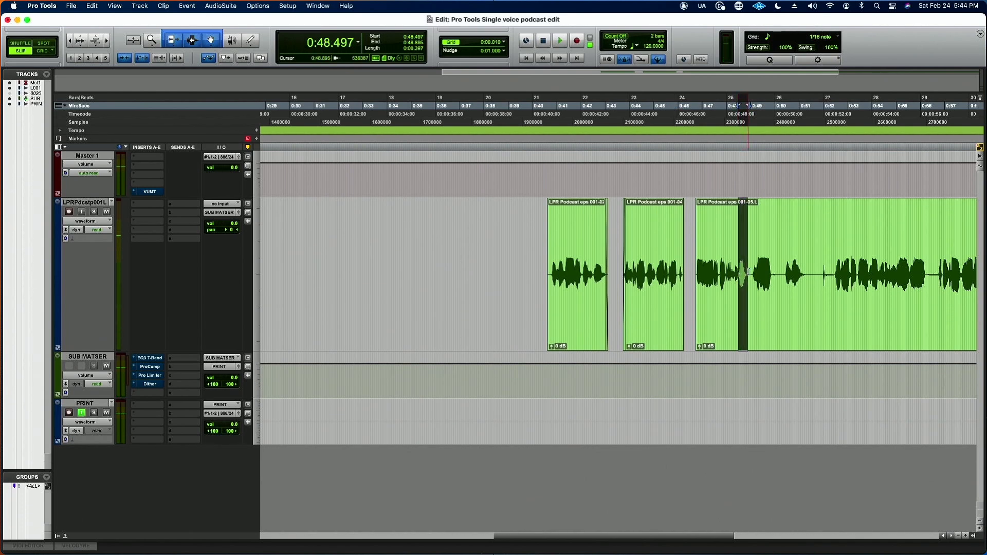
key(Delete)
click(779, 303)
drag(781, 309, 776, 309)
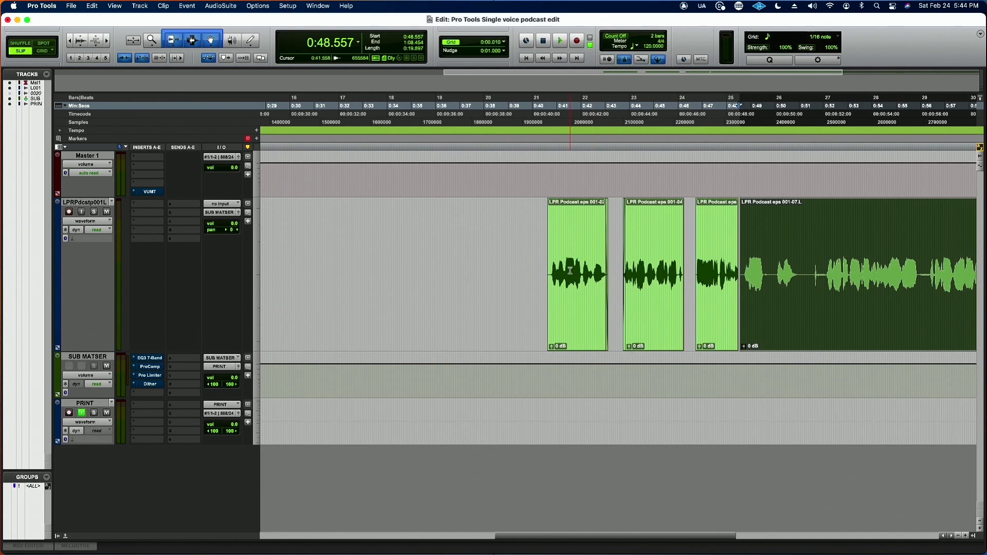
Step: Audition the join, trim the last clip's start to 0:48.736, and move the clip earlier to start at 0:48.552
click(724, 258)
key(super+bracketleft)
key(super+bracketleft)
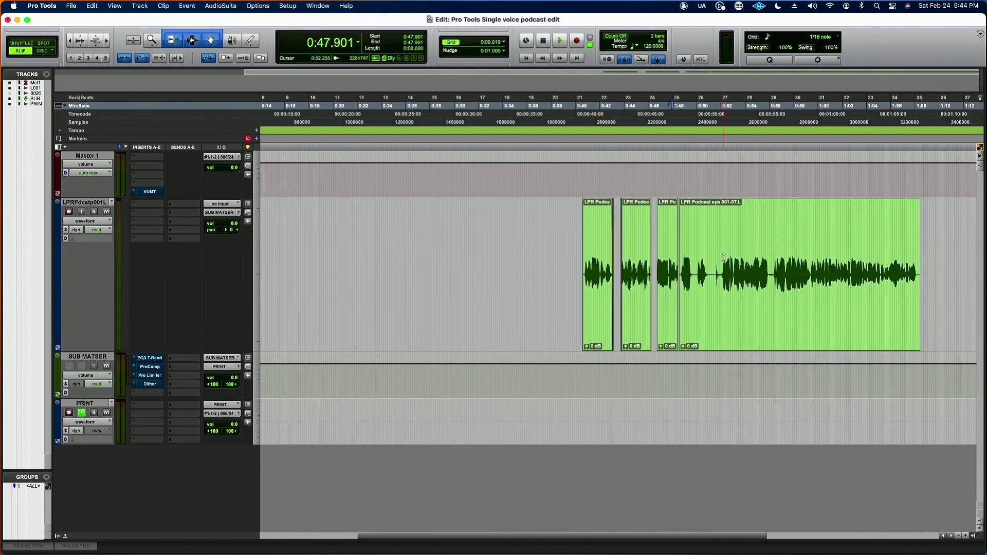
key(super+bracketright)
key(super+bracketright)
key(super+bracketright)
key(super+bracketright)
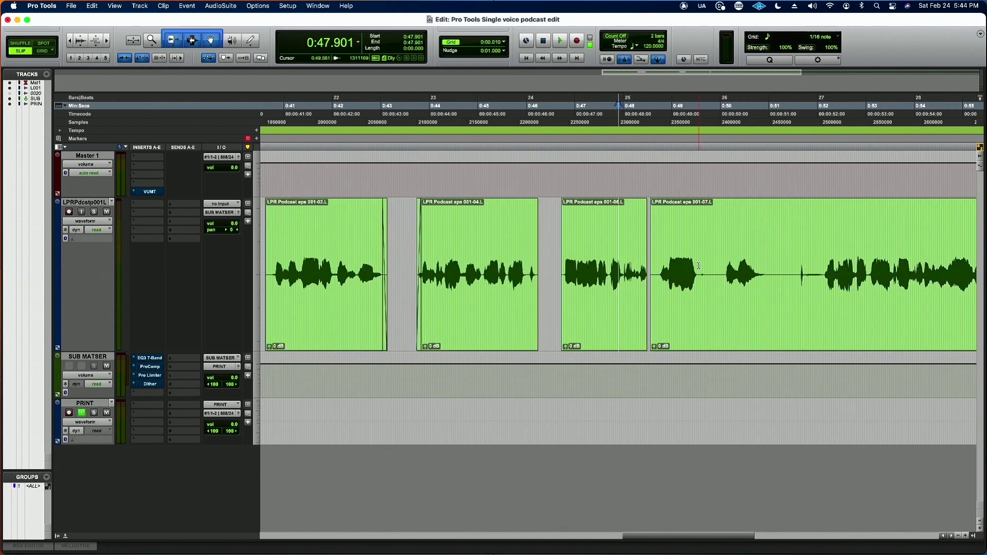
key(space)
key(space)
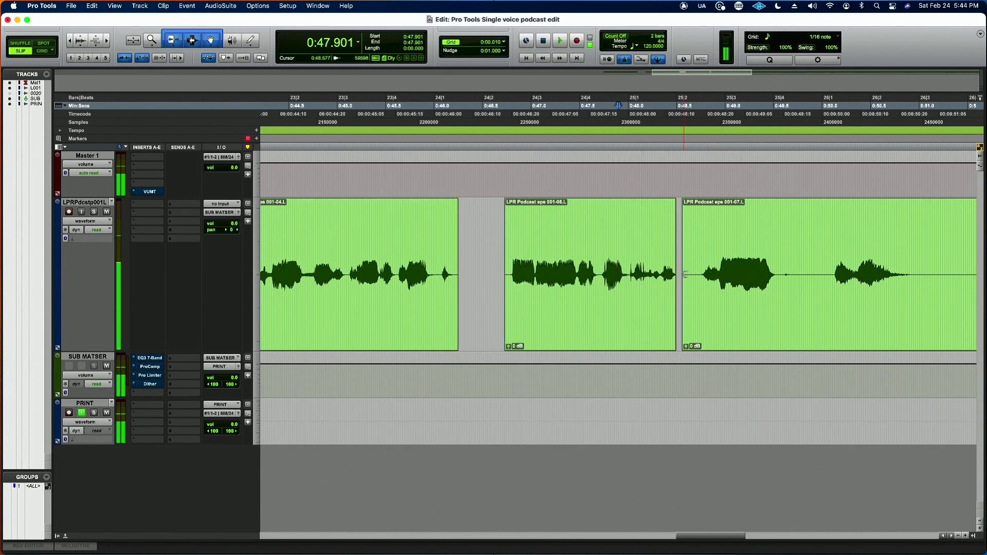
drag(683, 276, 701, 273)
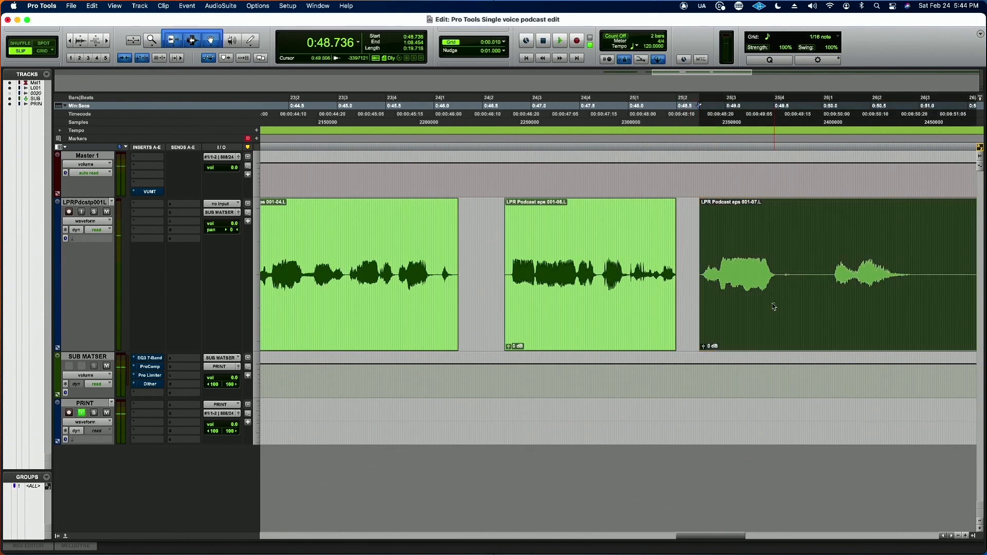
drag(774, 307, 756, 309)
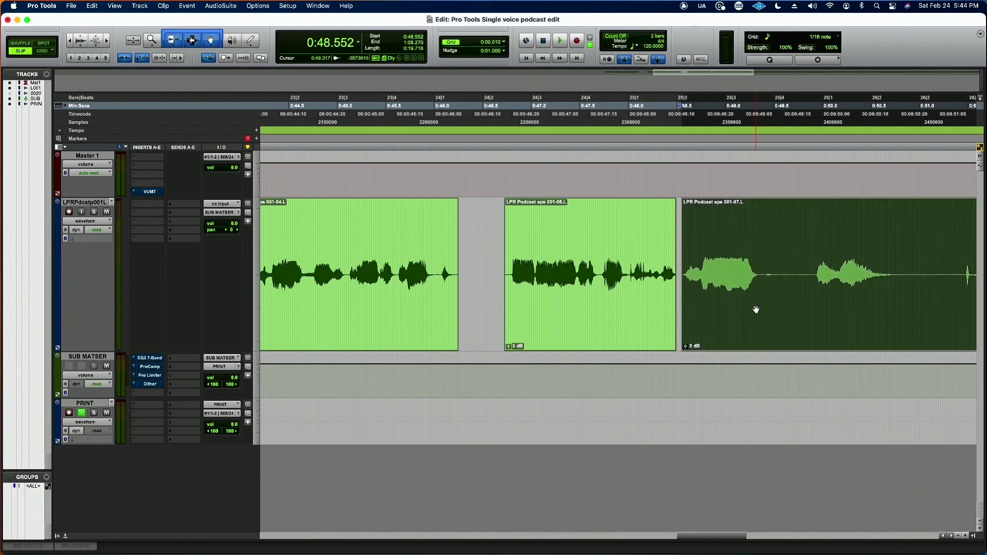
Step: Add a 0.039-second fade-out to the end of the clip before the last one and play back the join
click(429, 250)
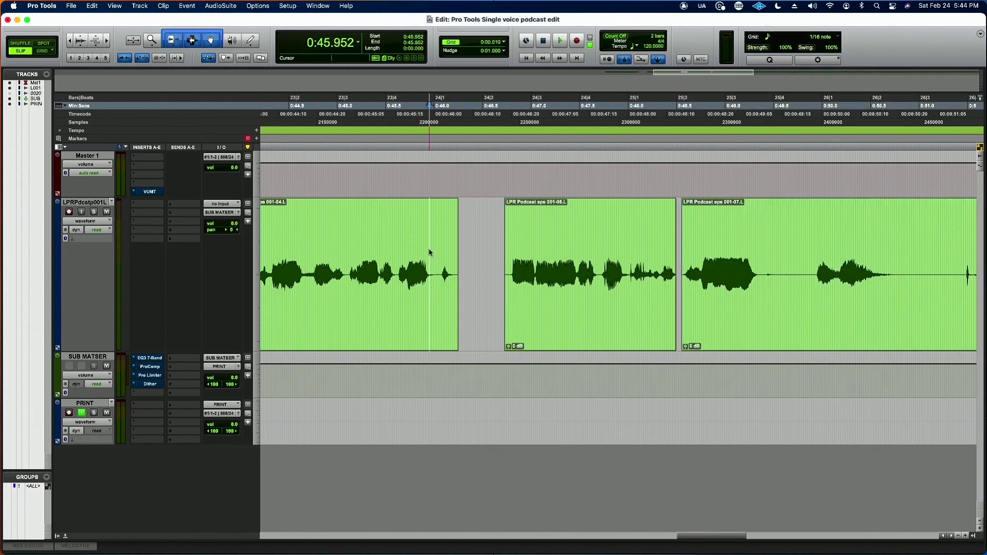
key(space)
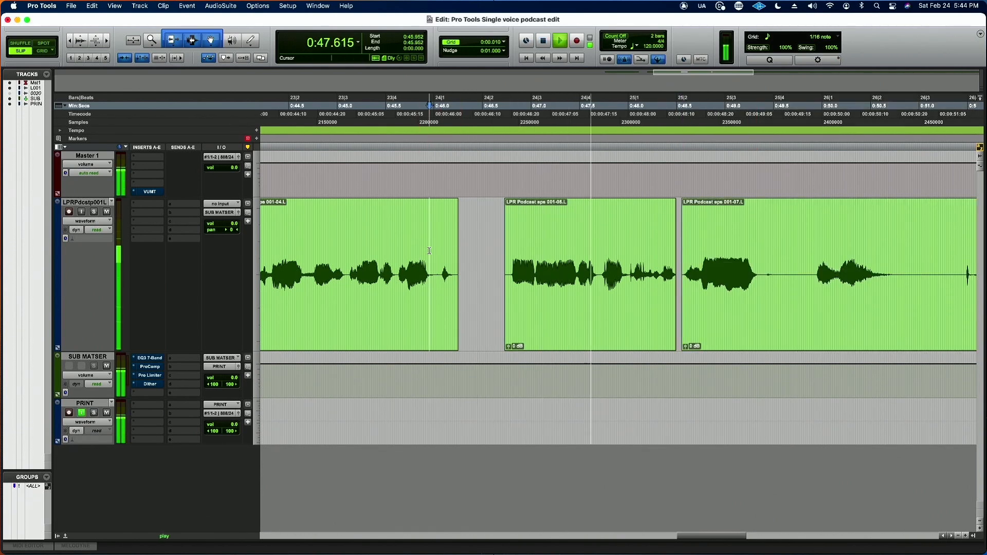
key(space)
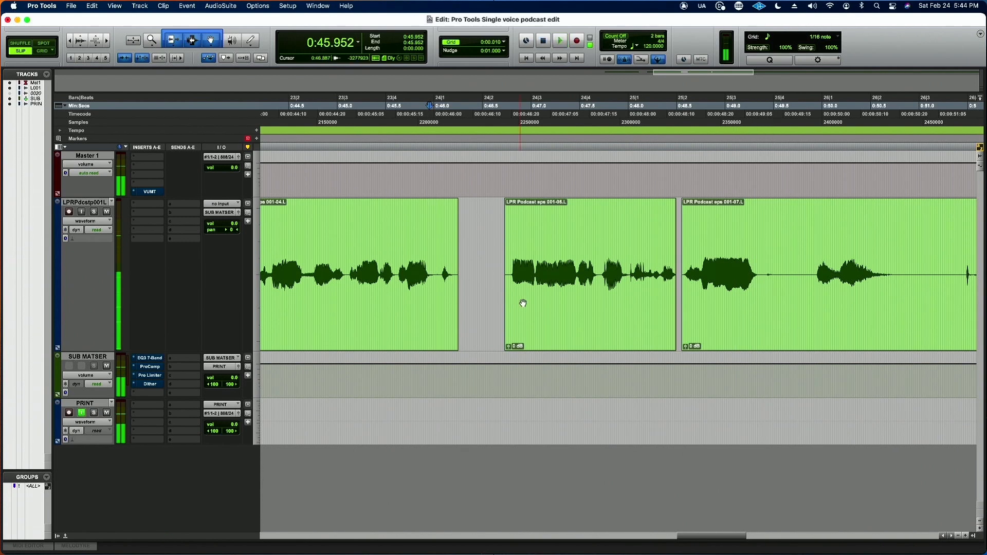
click(675, 204)
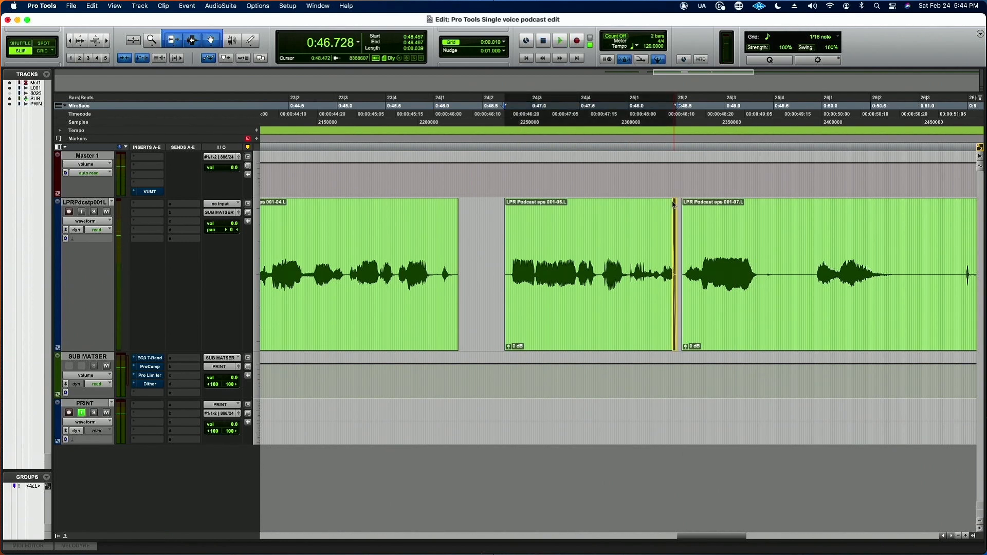
click(622, 235)
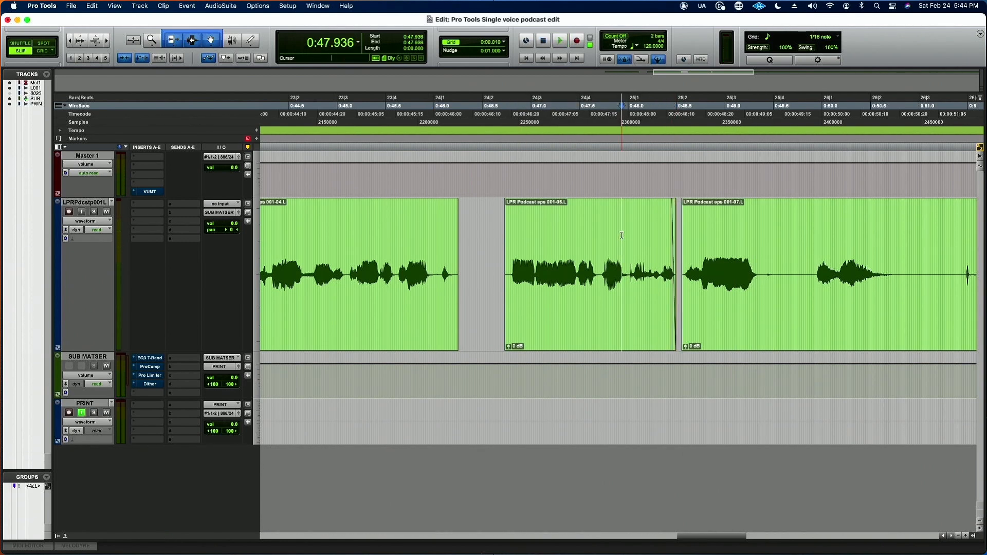
key(space)
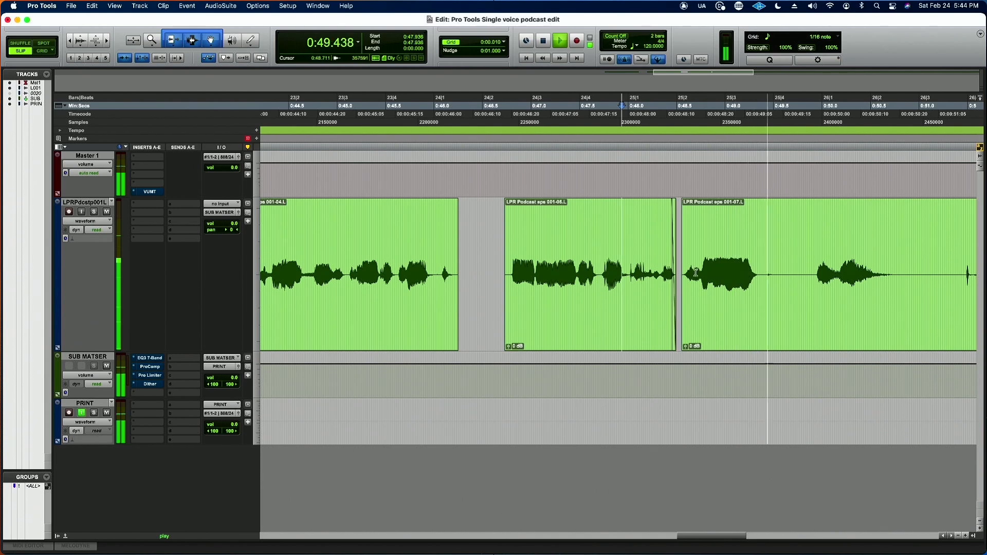
key(space)
click(714, 322)
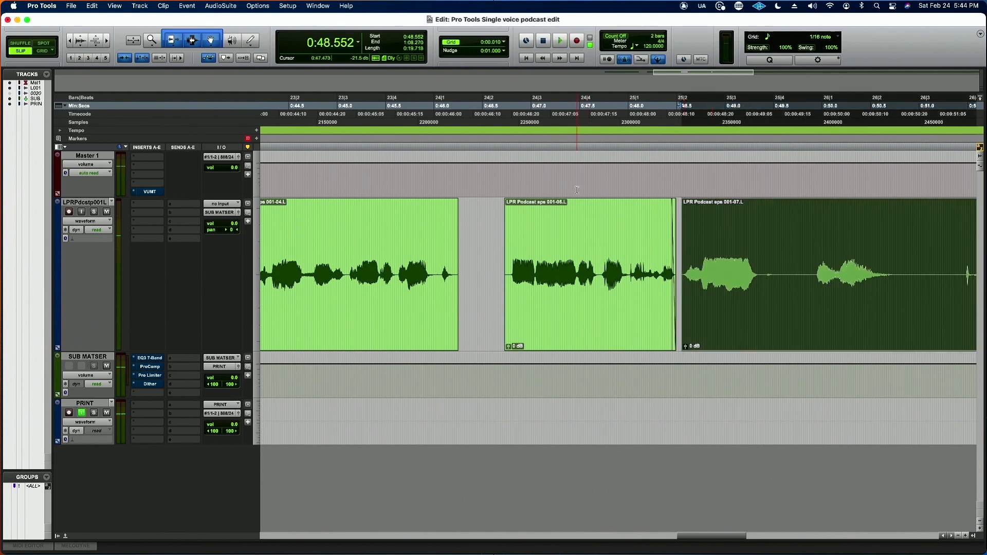
click(579, 204)
key(space)
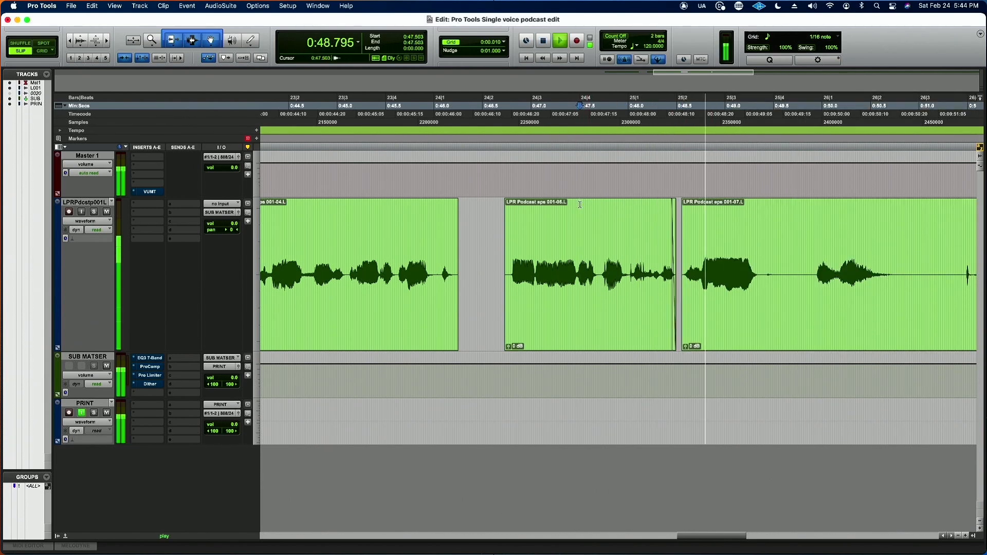
key(space)
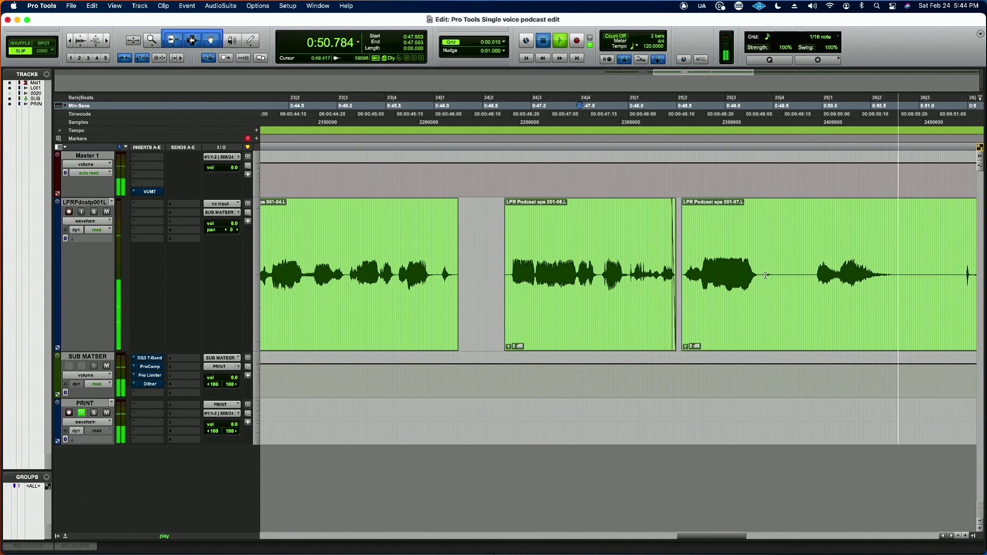
Step: Check the audio around 0:51.380 and delete the section from 0:49.367 to 0:51.932
click(763, 276)
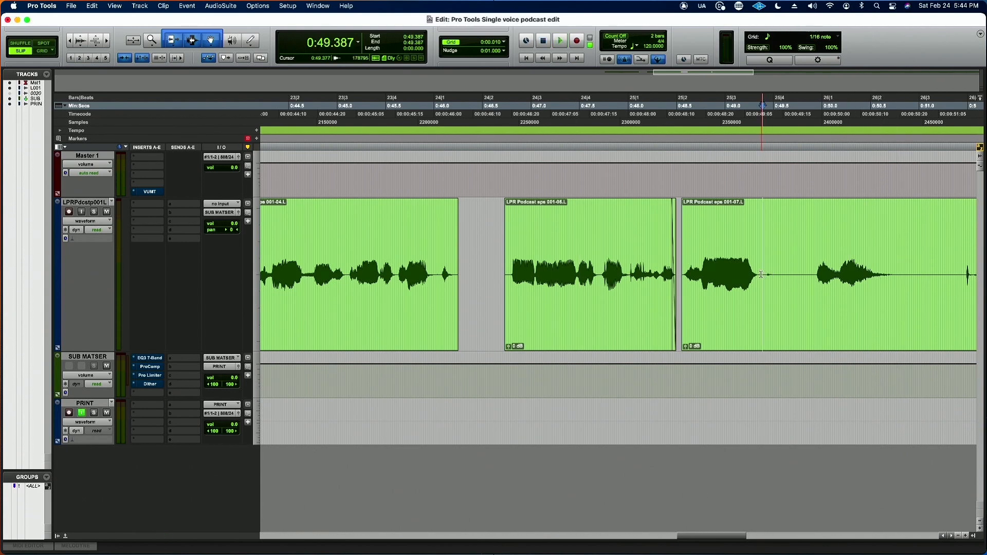
drag(762, 275, 953, 271)
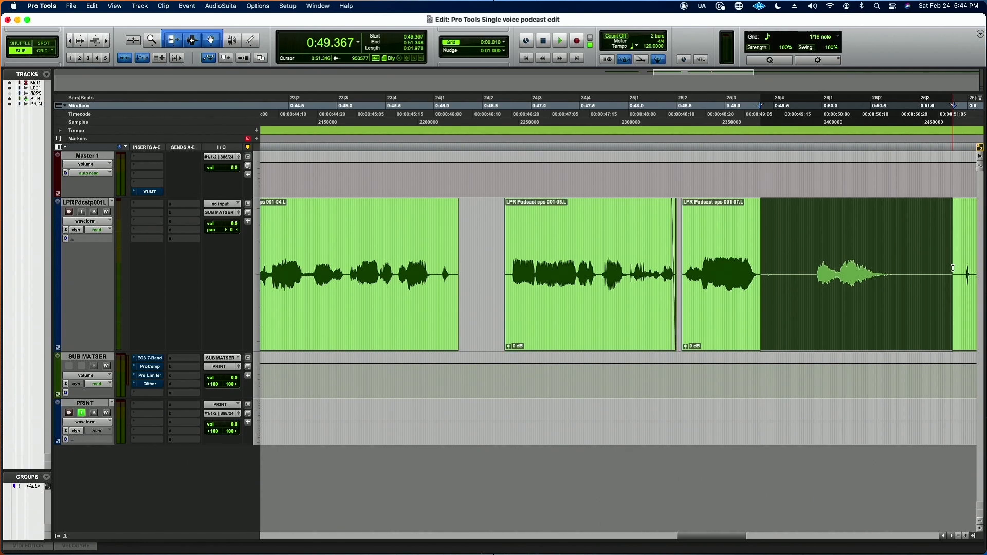
click(956, 267)
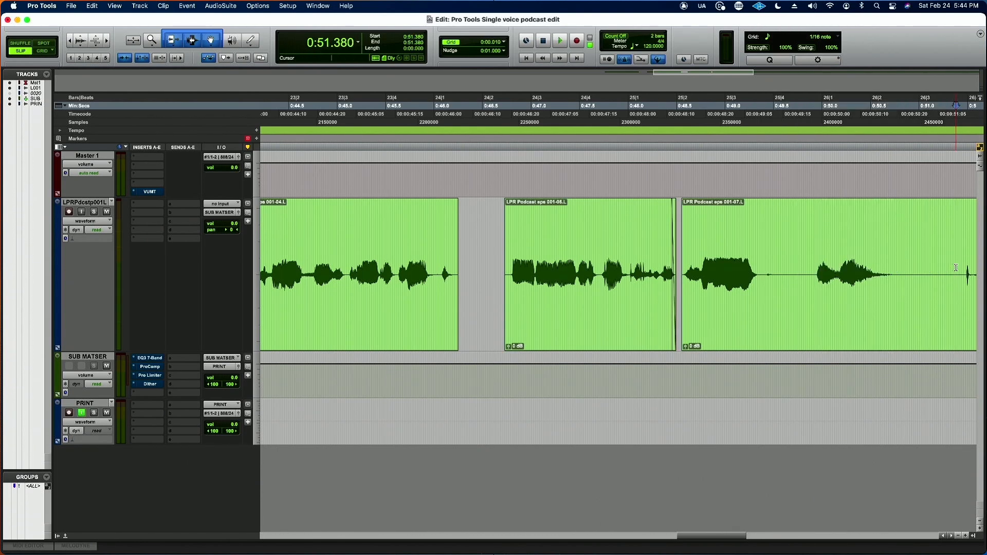
key(space)
key(space)
scroll(956, 267, right, 5)
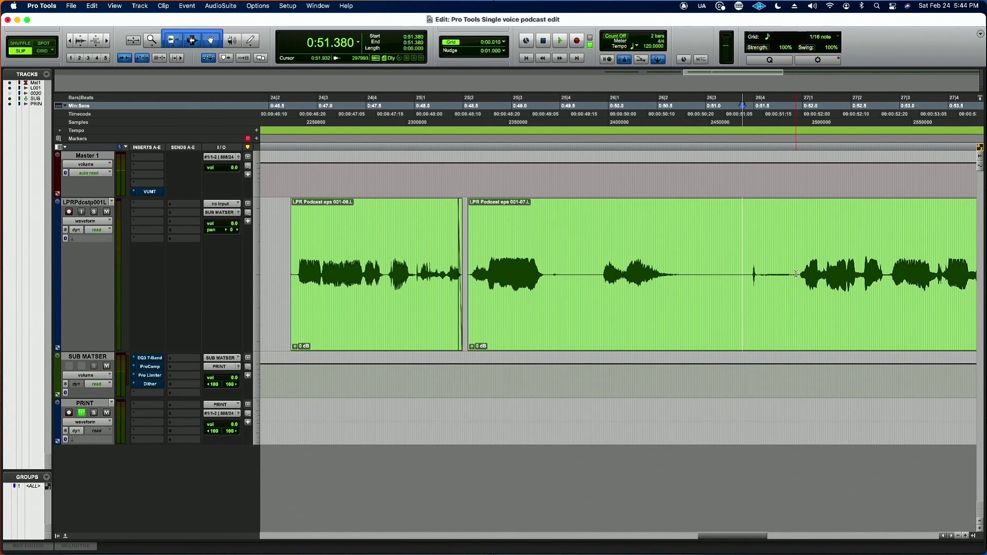
drag(796, 274, 548, 308)
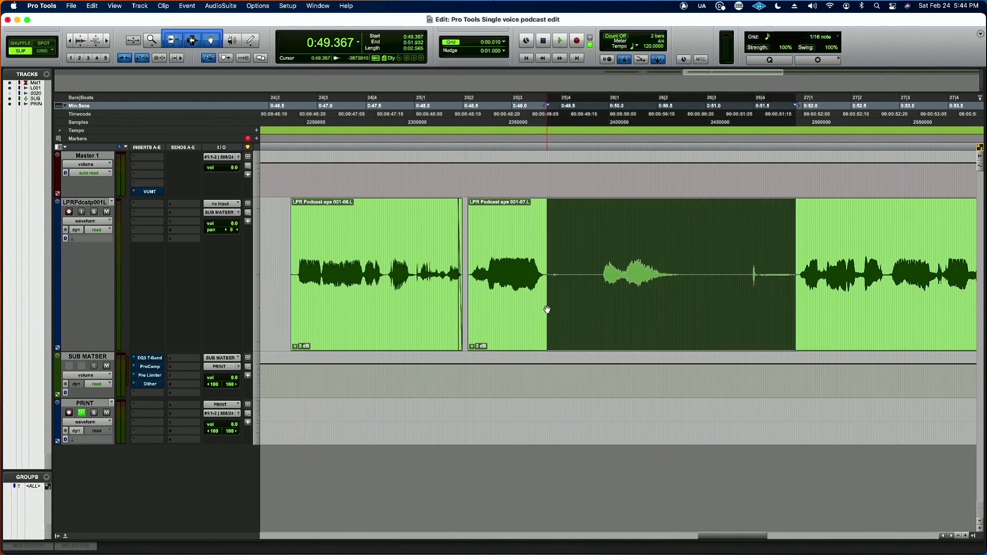
key(Delete)
Step: Move the clip after the deleted section earlier to start at 0:49.581 and play back the join
drag(939, 299, 712, 329)
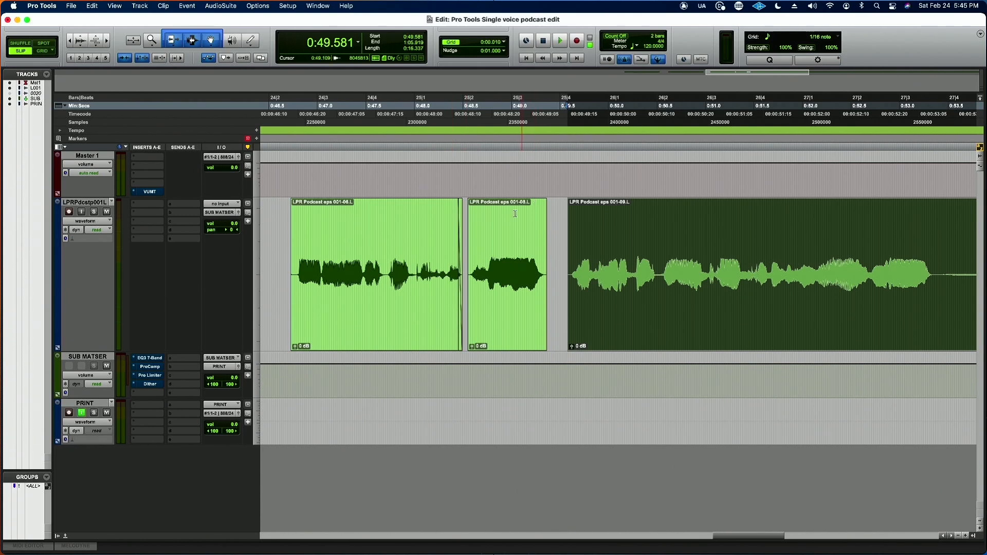
click(493, 215)
key(space)
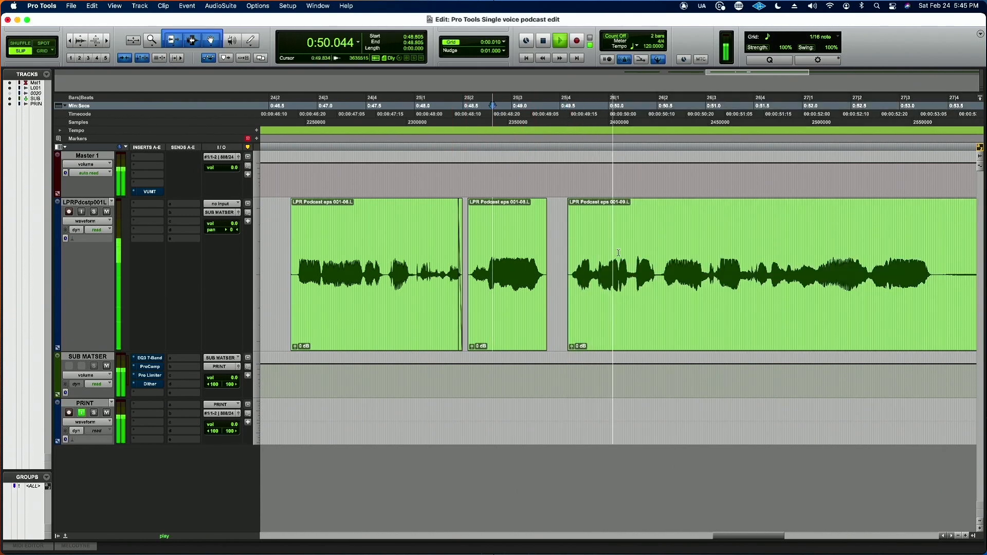
key(space)
Step: Move the last clip slightly earlier to start at 0:49.528 and audition the join from 0:47.891
click(647, 314)
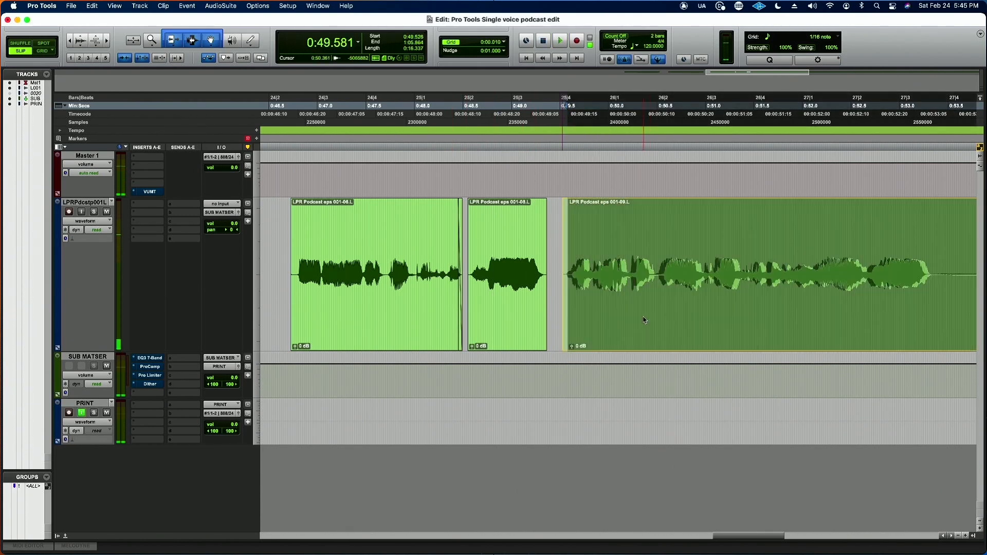
drag(644, 320, 644, 320)
click(405, 236)
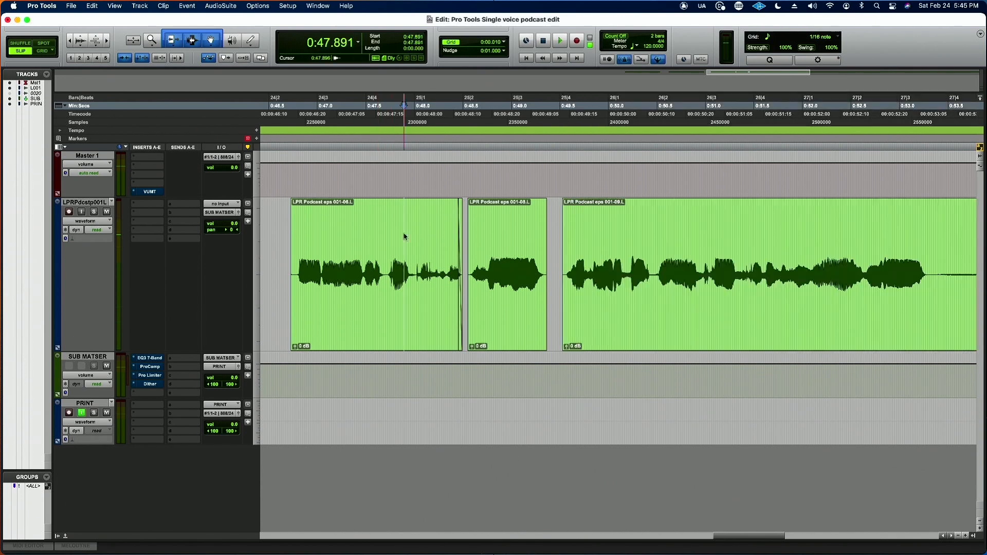
key(space)
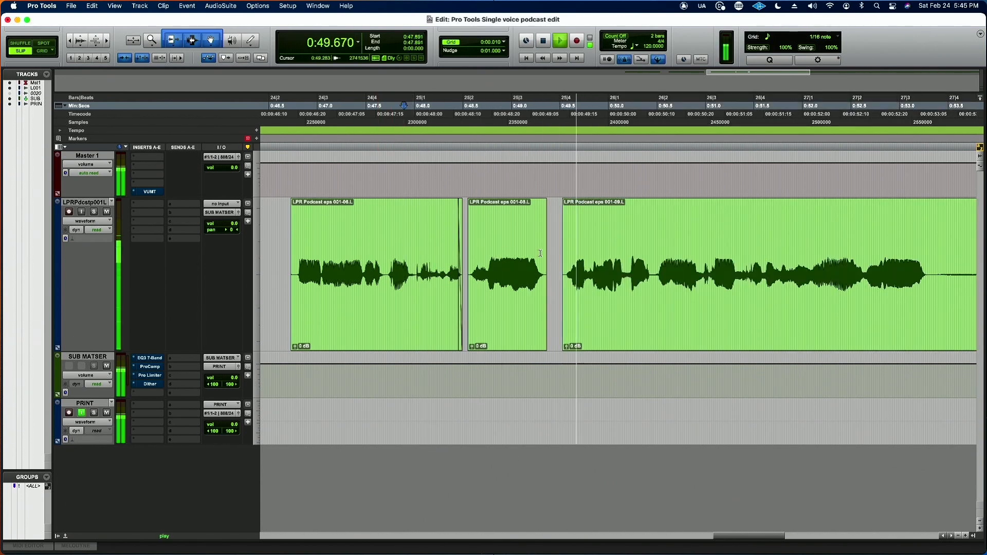
key(space)
Step: Tighten the gap further by moving the last clip to start at 0:49.467, and play from 0:48.741
click(615, 318)
drag(615, 320, 609, 316)
click(486, 257)
key(space)
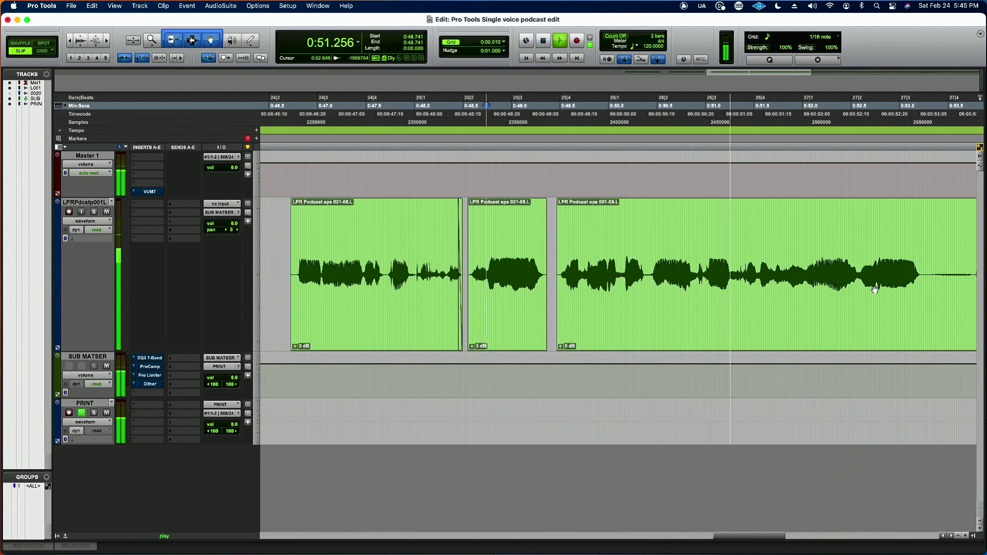
Step: Listen on to the next pause and delete the quiet section from about 0:53.23 to 0:53.74
key(super+bracketleft)
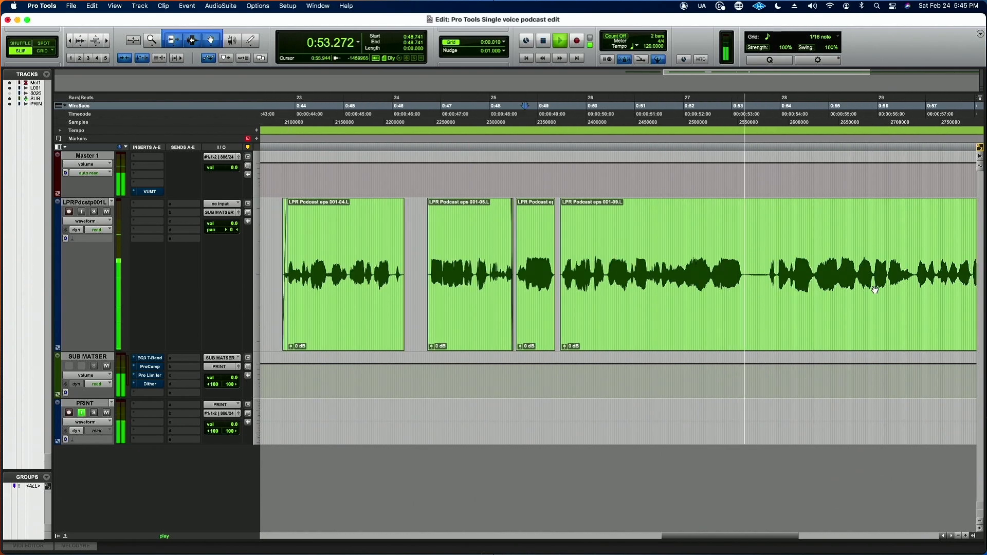
key(space)
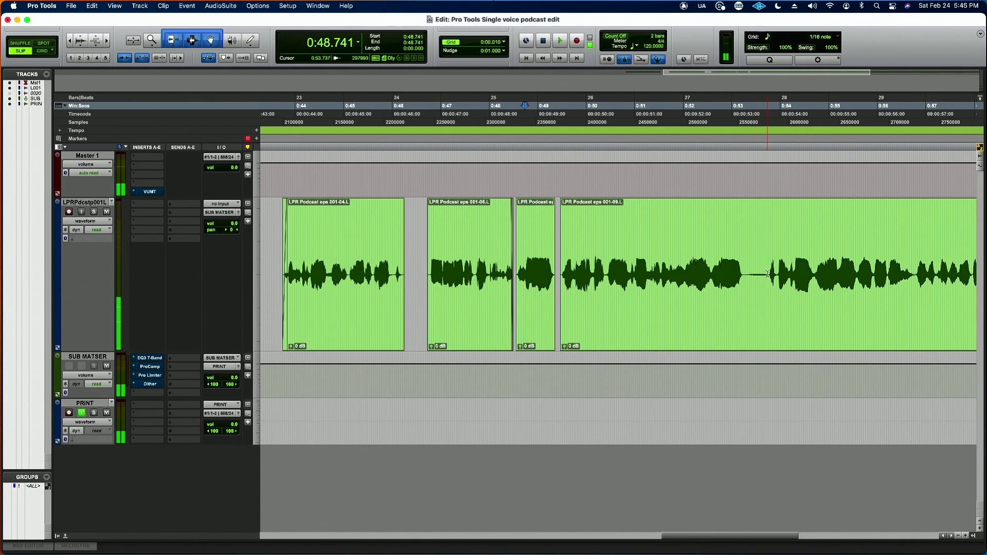
drag(768, 274, 741, 274)
key(Delete)
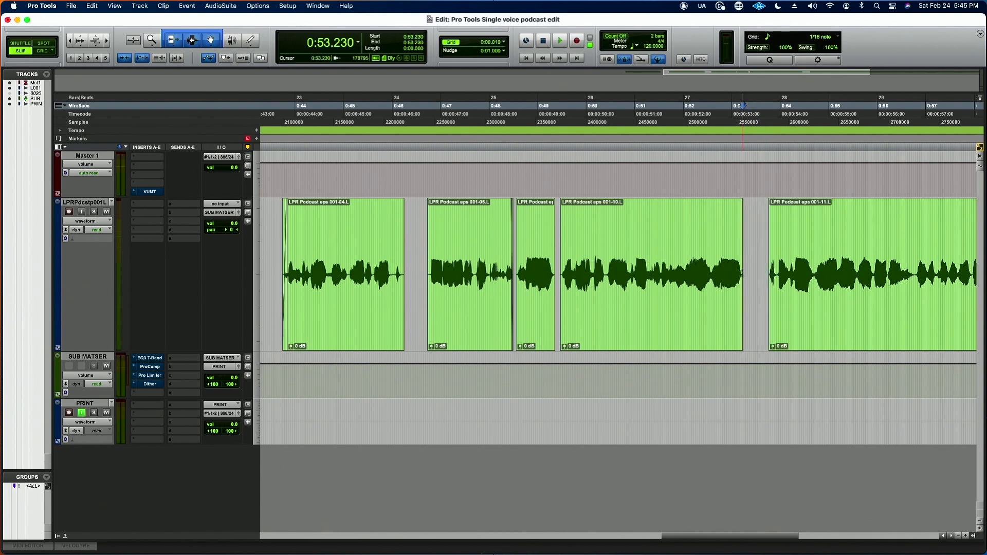
Step: Audition the phrase before the new gap, trim that clip's end to 0:52.593, and add a short fade-out there
click(704, 259)
key(space)
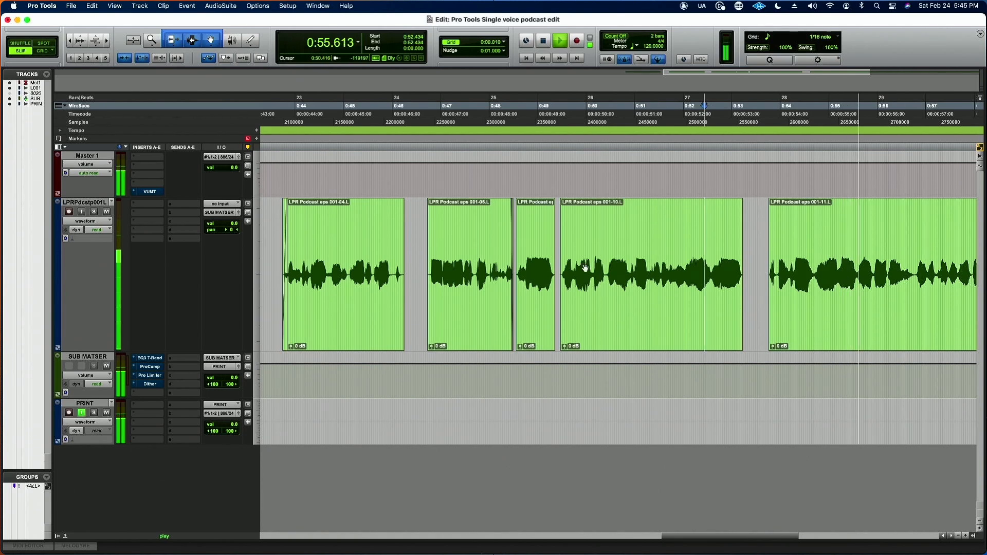
key(space)
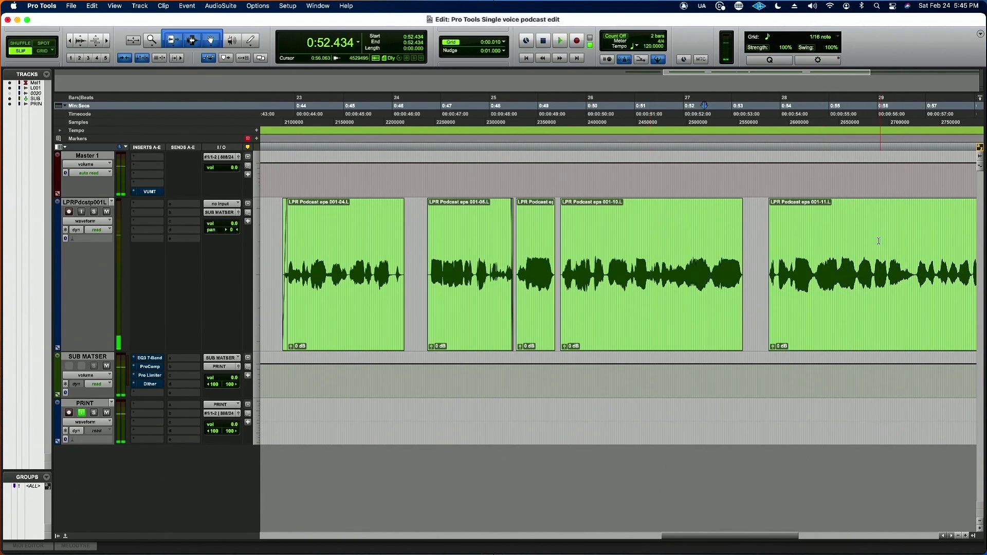
key(space)
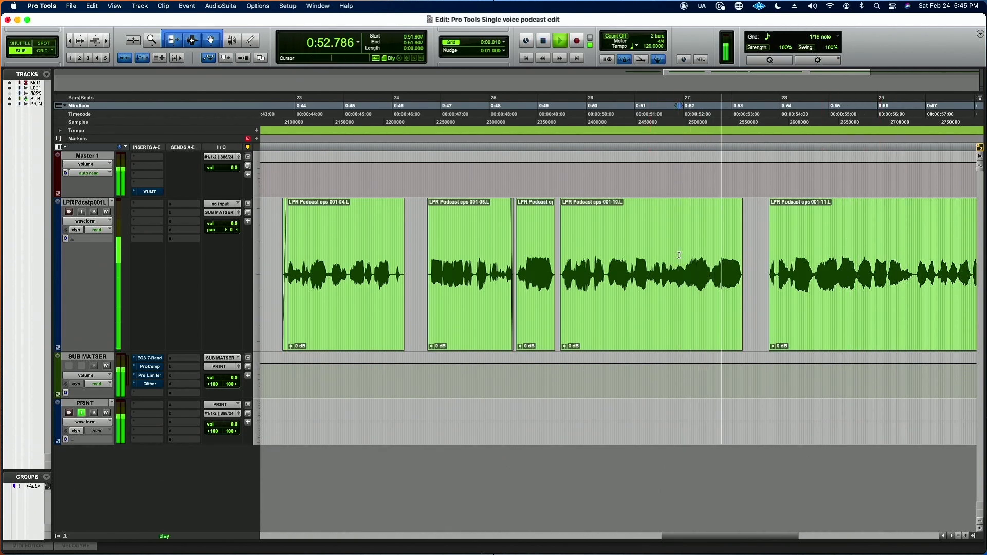
key(space)
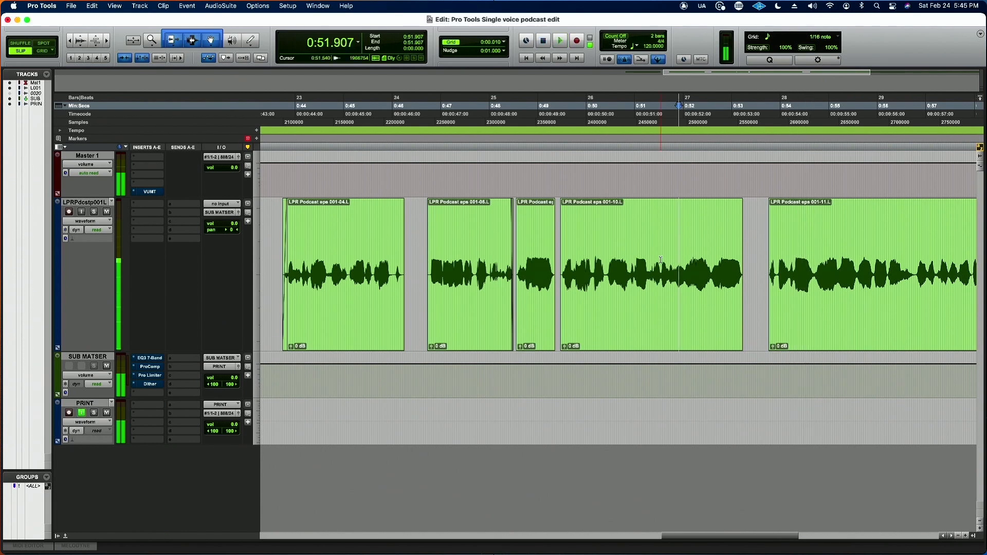
click(645, 259)
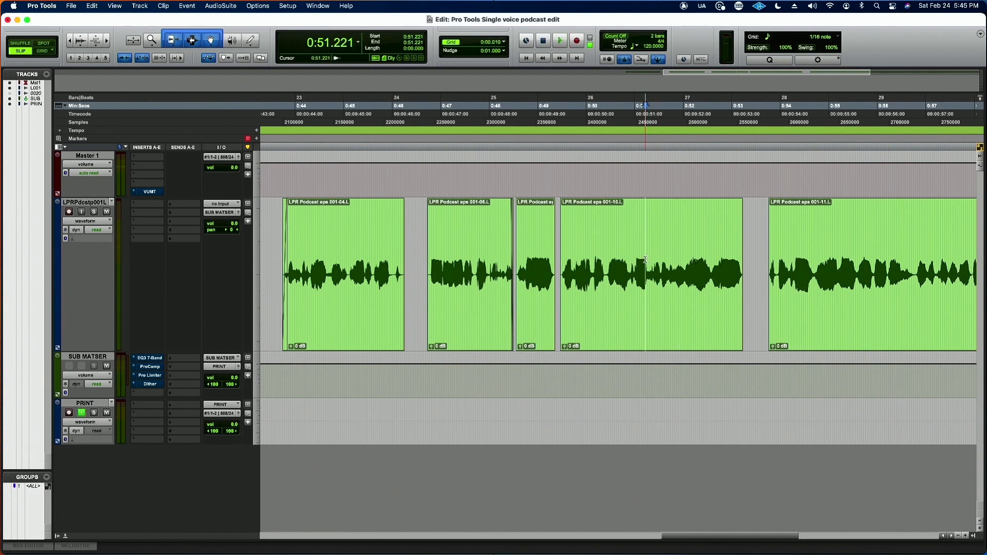
key(space)
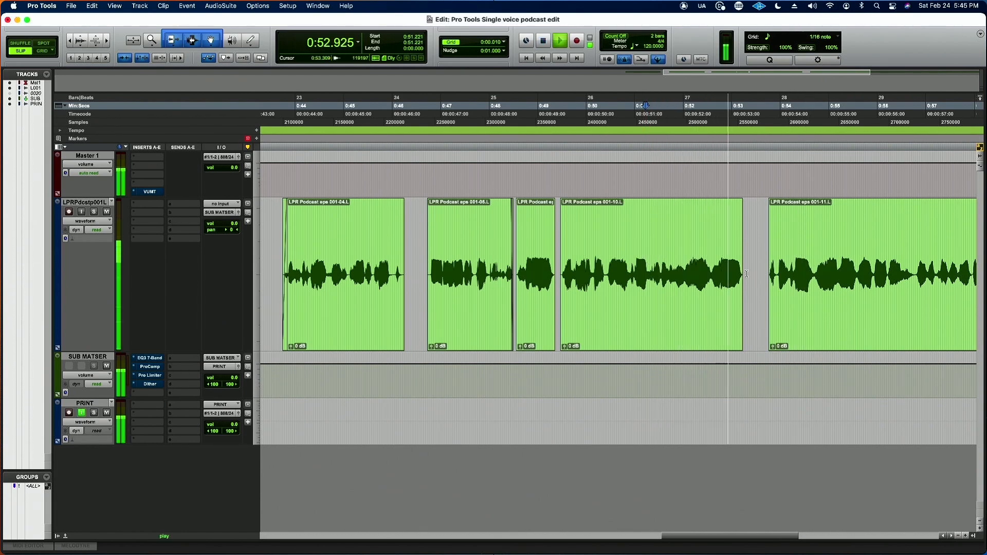
key(space)
drag(745, 274, 711, 273)
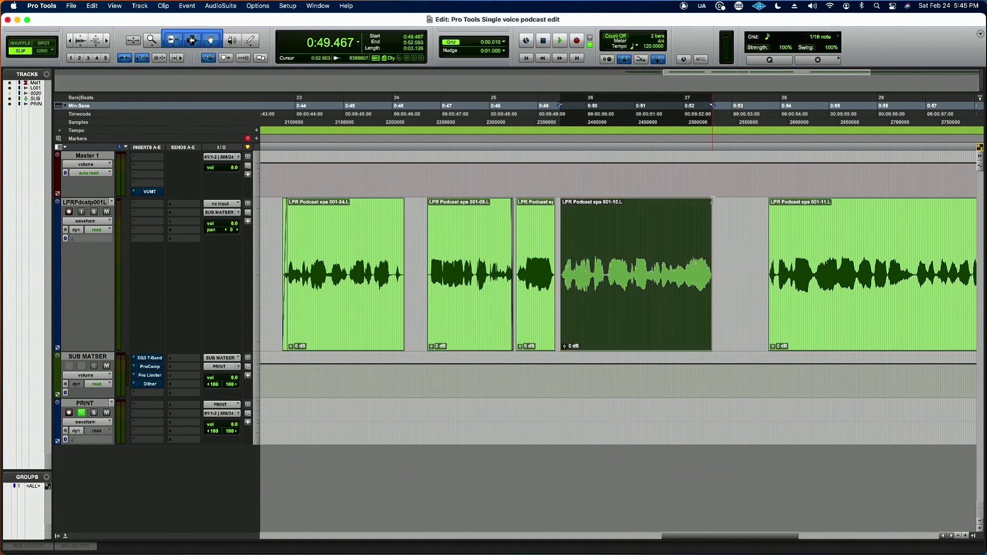
drag(710, 201, 709, 201)
click(636, 240)
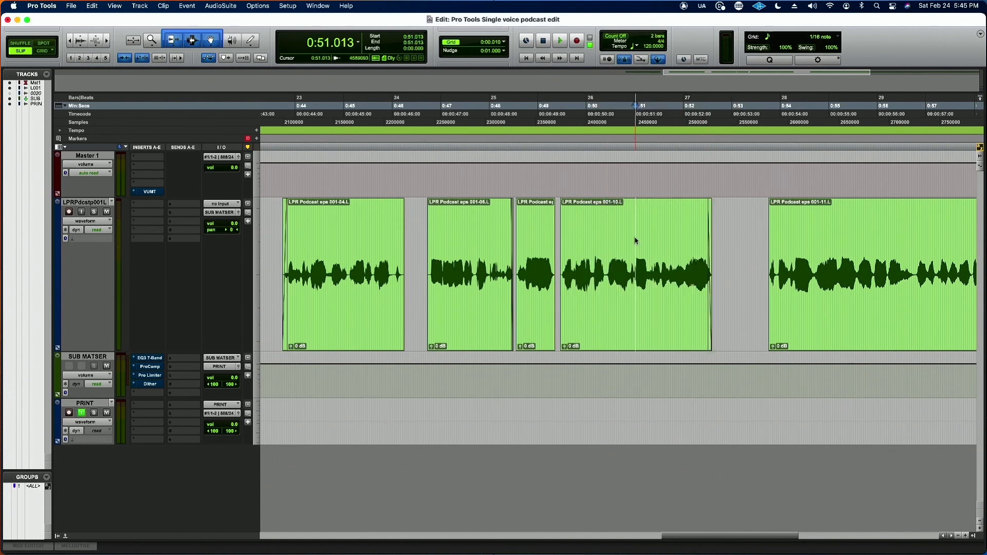
Step: Move the last clip earlier to start at 0:52.673 and play back the join from 0:50.779
key(r)
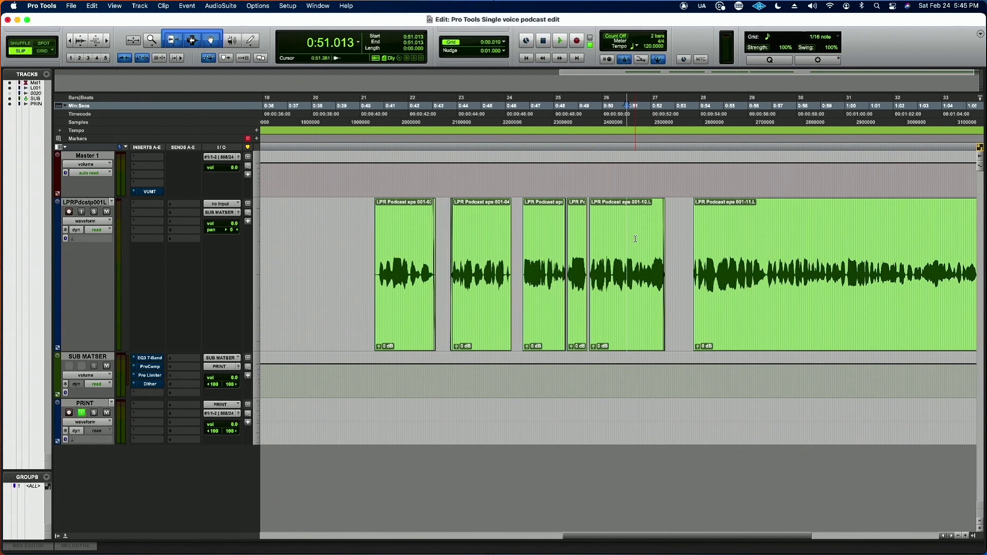
drag(819, 303, 791, 302)
key(t)
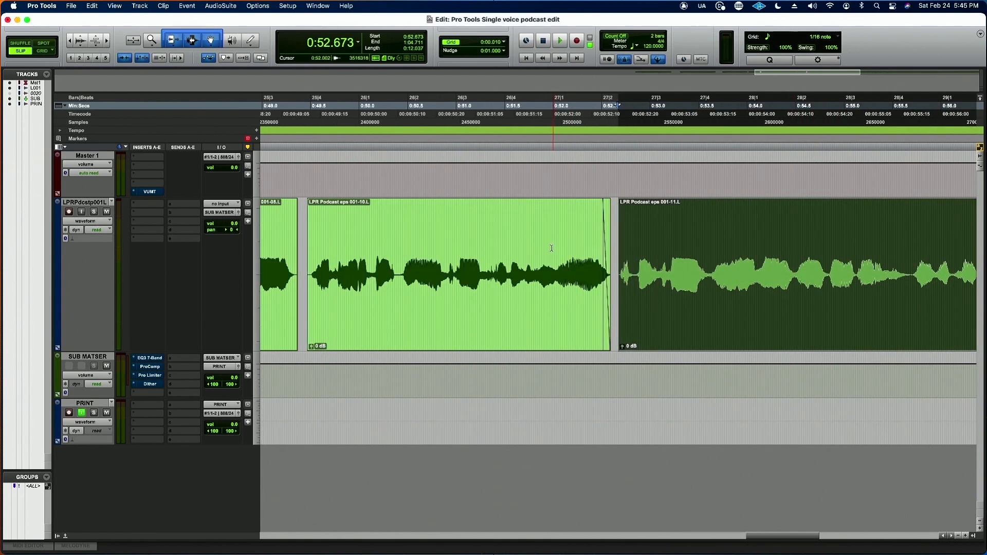
click(435, 260)
key(space)
key(space)
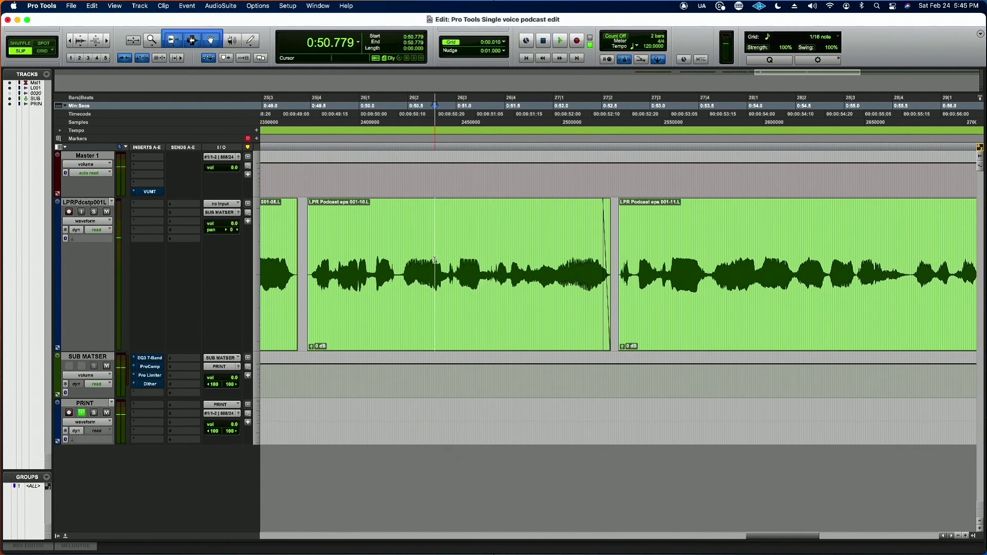
key(space)
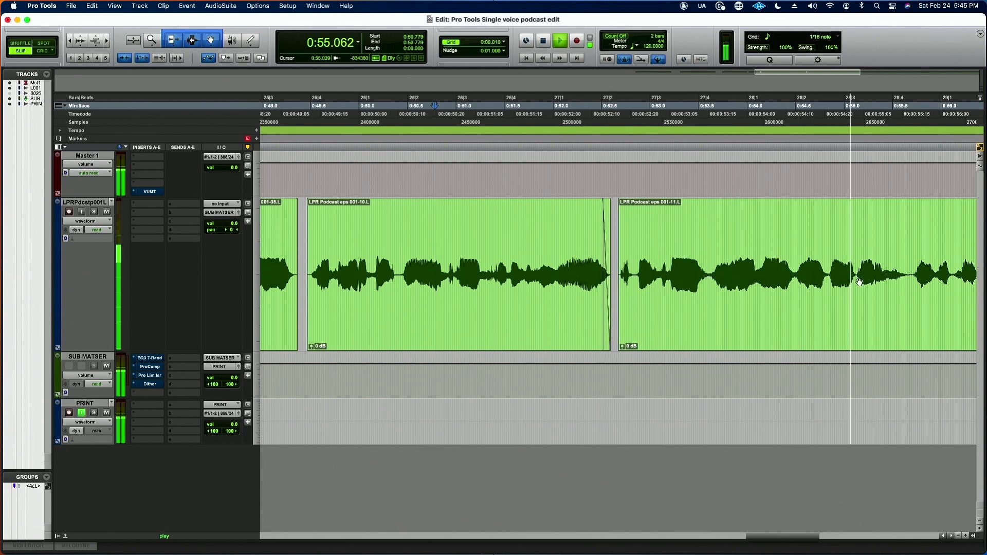
key(space)
Step: Play on from 0:53.170, trim the last clip's start to about 0:54.52, and move the clip earlier to start at about 0:52.69
click(667, 248)
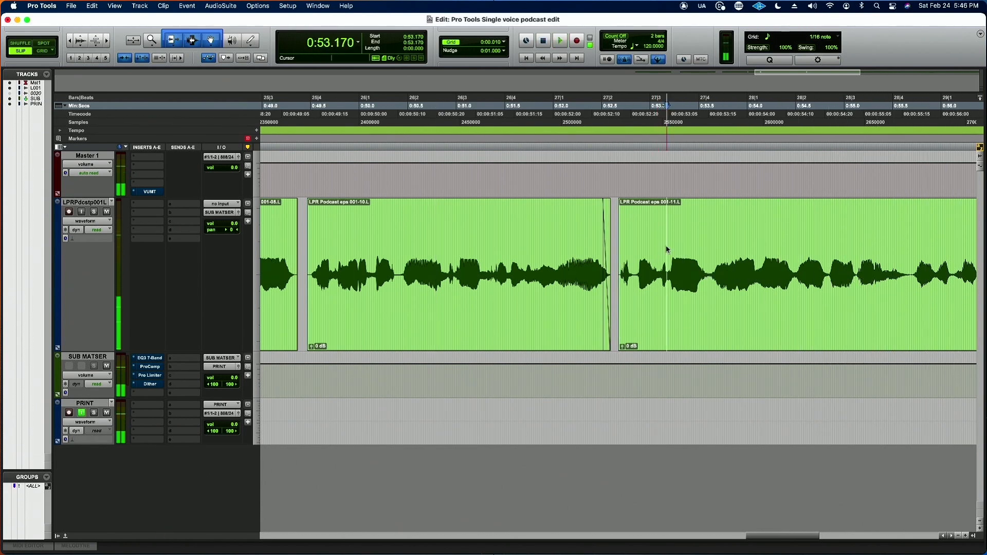
key(space)
key(r)
key(r)
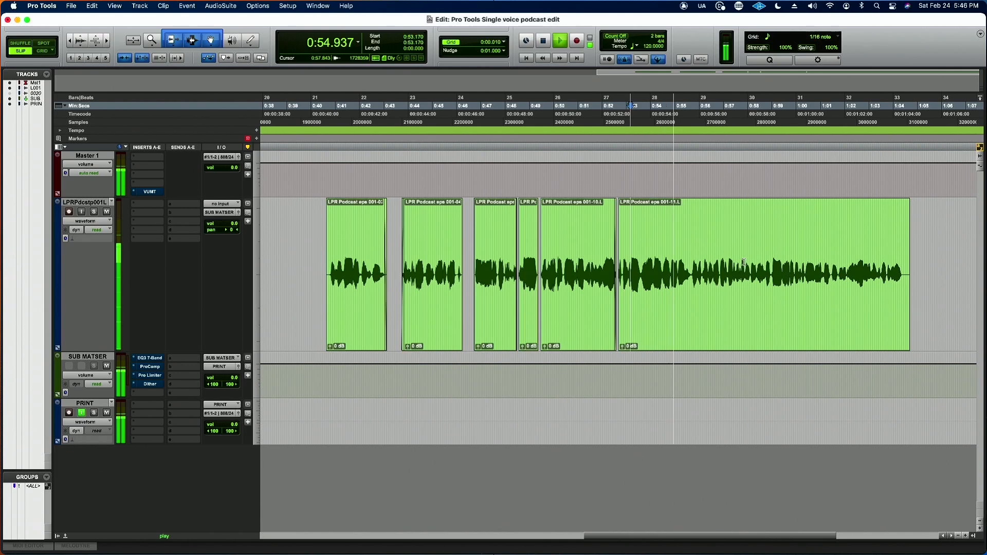
key(space)
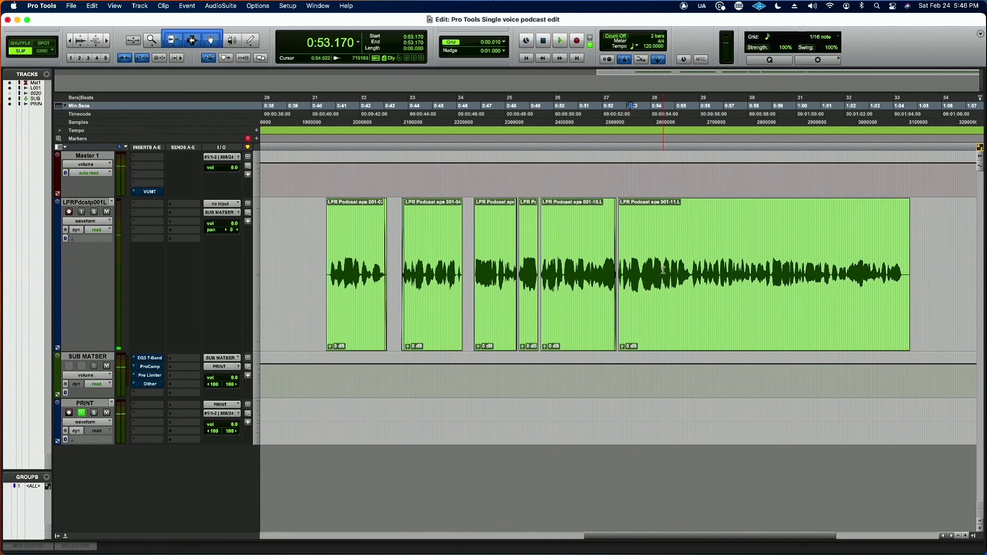
click(663, 270)
key(a)
drag(691, 299, 647, 297)
Step: Audition the join from 0:51.142, extend the last clip's start back to about 0:52.62, and add a short fade-in
click(582, 241)
key(t)
key(t)
key(t)
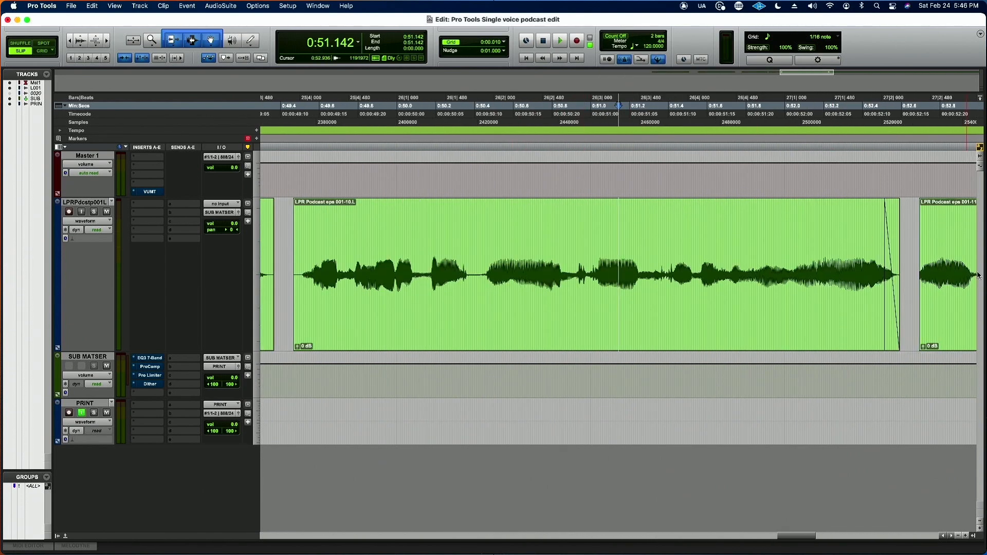
key(r)
key(r)
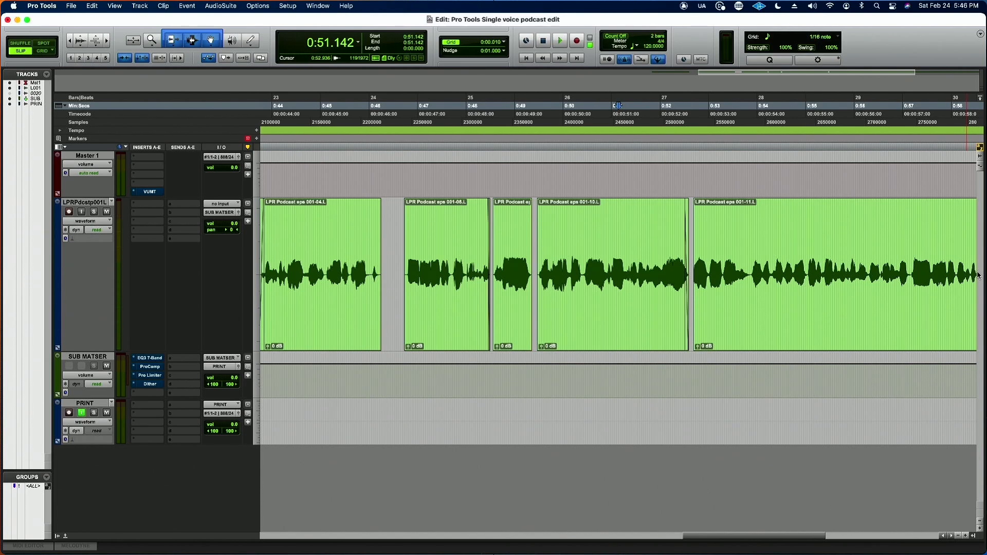
scroll(930, 290, right, 5)
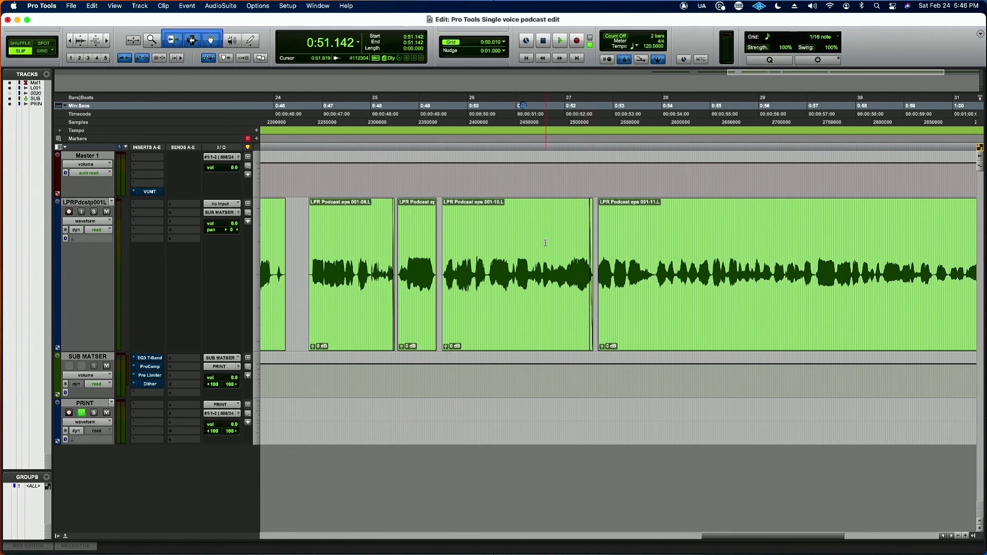
key(super+bracketright)
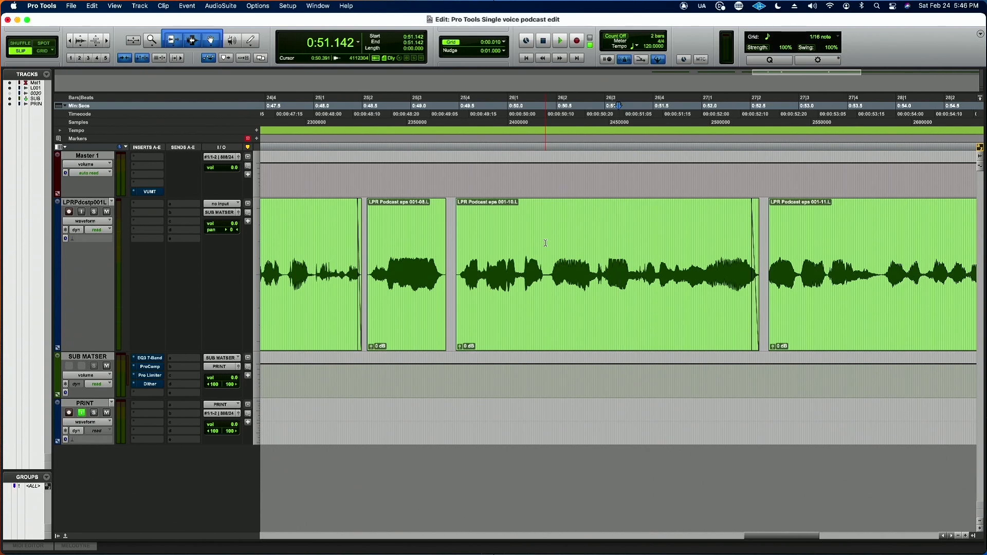
key(space)
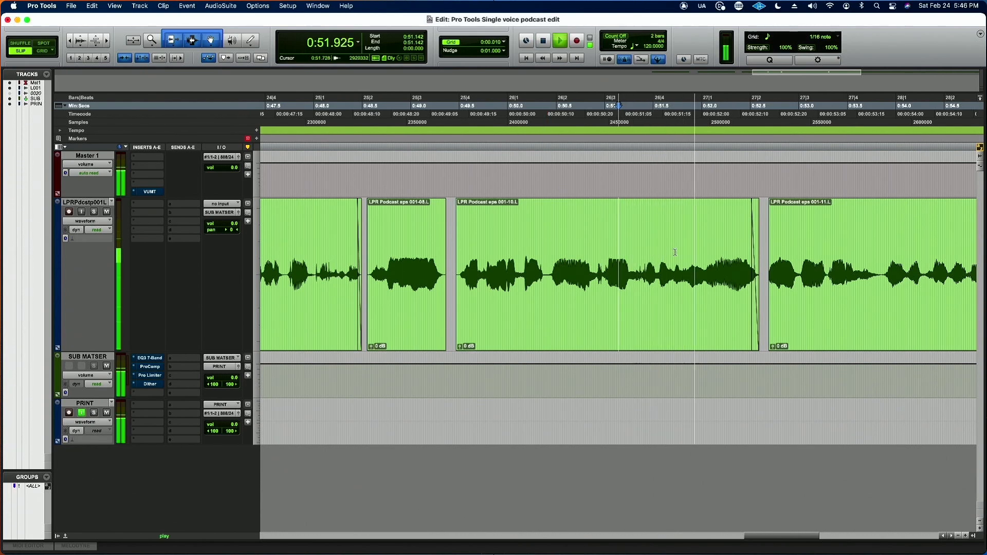
key(space)
drag(770, 280, 760, 277)
drag(764, 207, 766, 207)
click(591, 253)
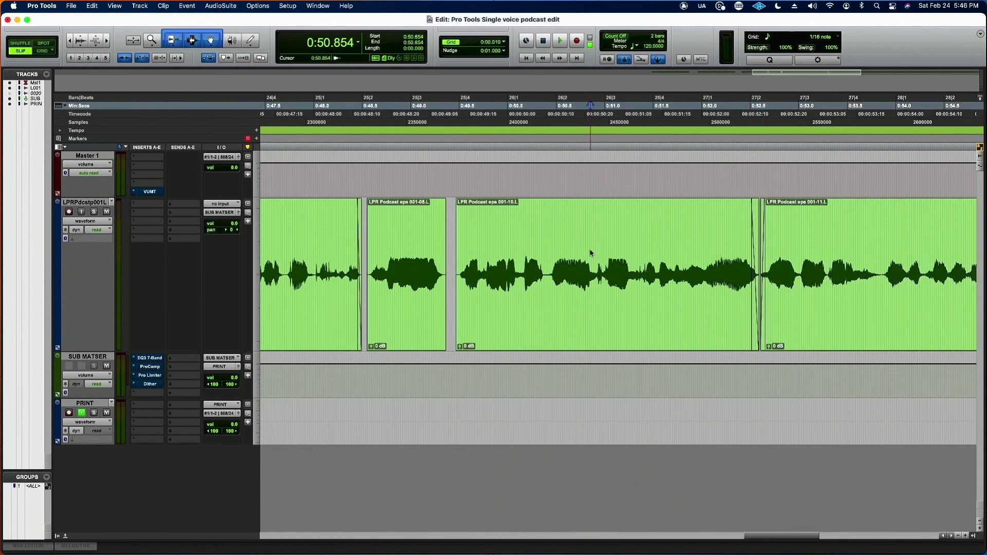
Step: Play back the edit from 0:50.854 and move the last clip later to start at 0:53.960
key(e)
key(e)
key(r)
key(r)
key(space)
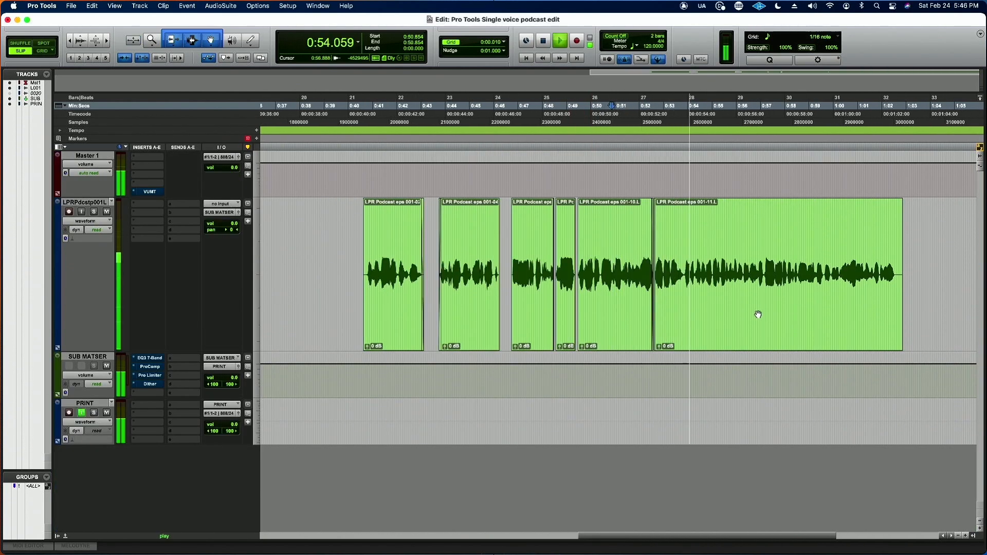
key(space)
drag(709, 328, 742, 328)
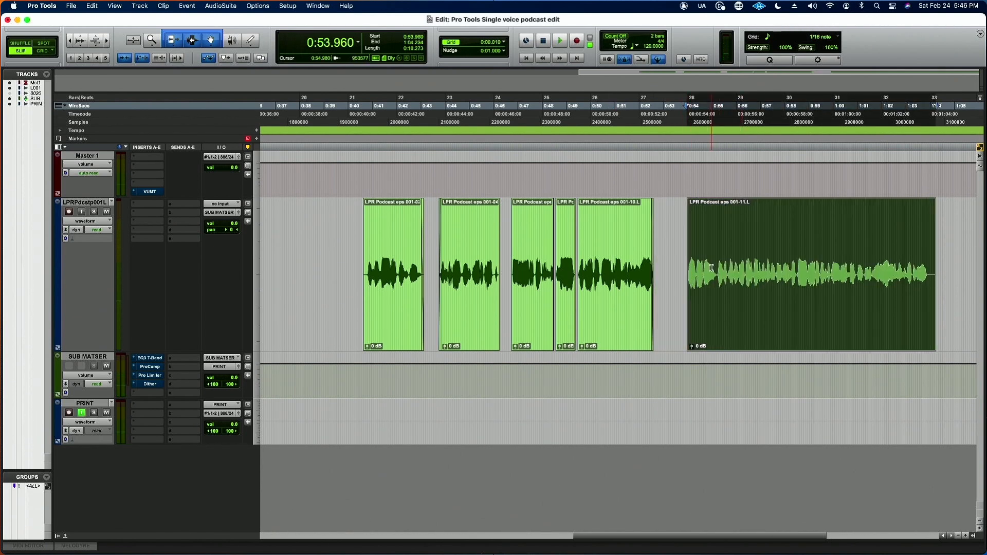
Step: Remove the last clip's fade-in and extend its start back to about 0:53.13
key(t)
key(t)
key(t)
click(580, 304)
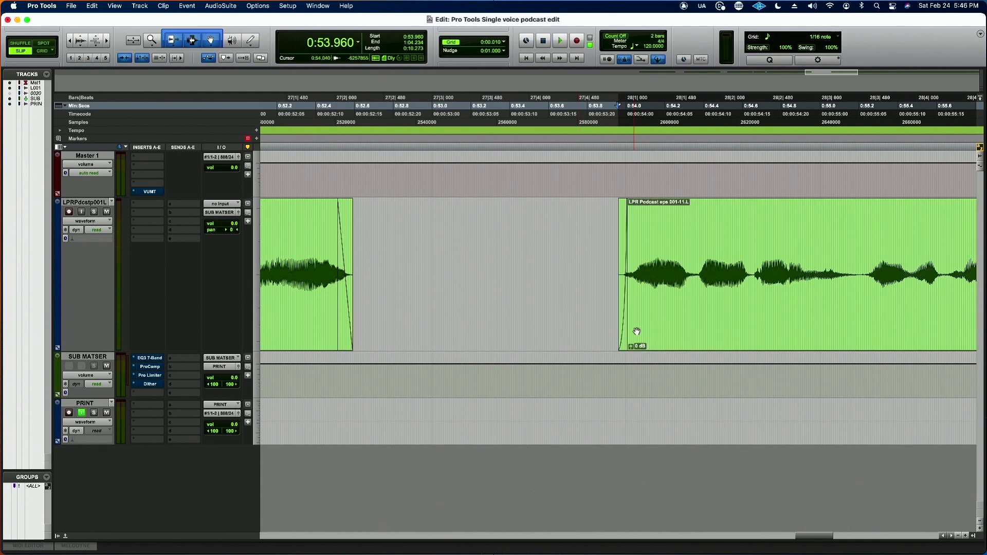
click(621, 339)
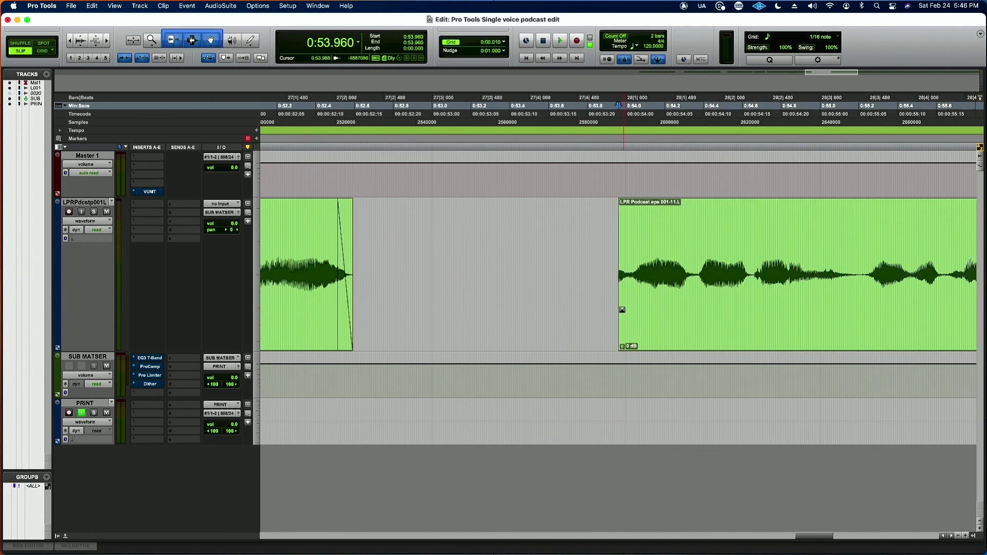
drag(620, 277, 458, 289)
Step: Audition the restored speech from 0:53.016 and delete the section from 0:53.608 to 0:54.003
click(436, 259)
key(space)
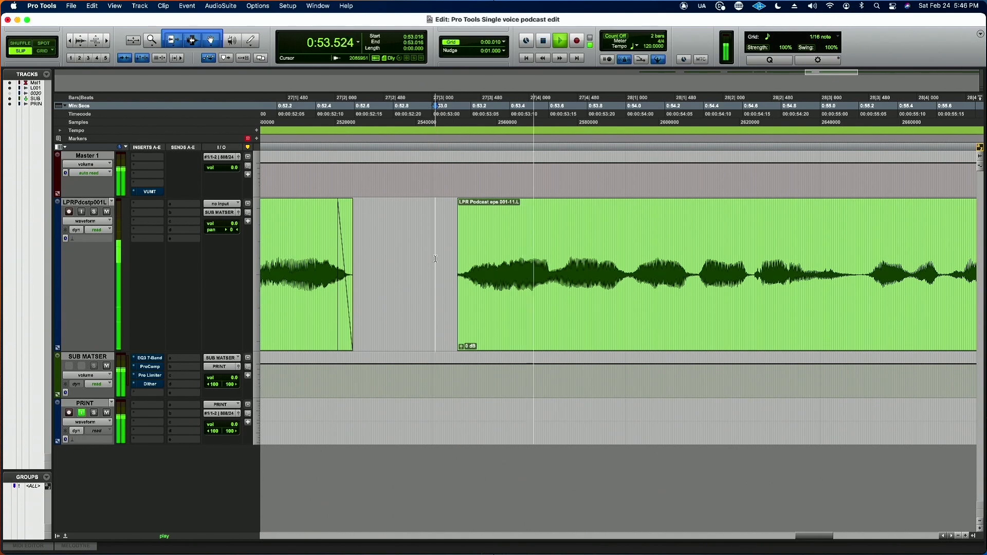
key(space)
key(space)
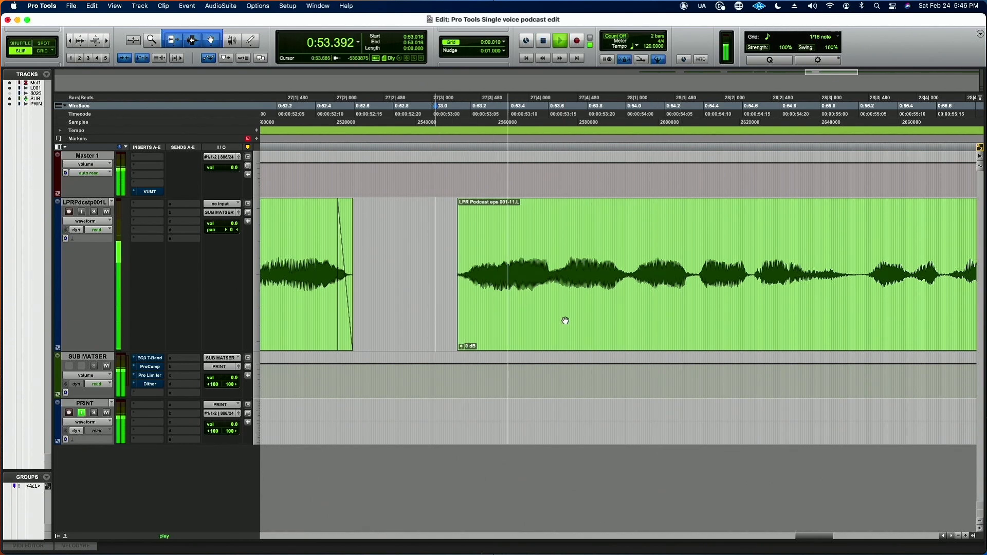
key(space)
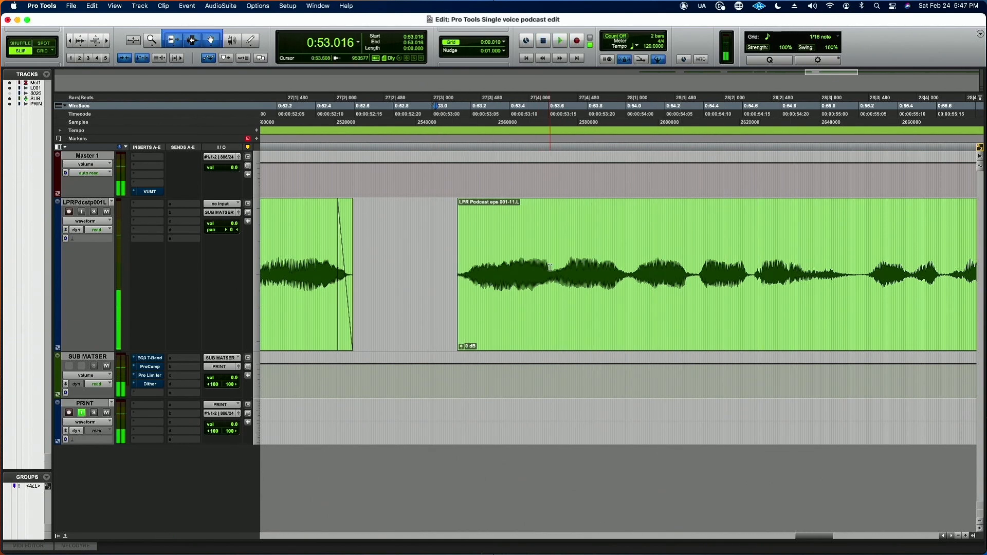
drag(550, 270, 627, 271)
key(space)
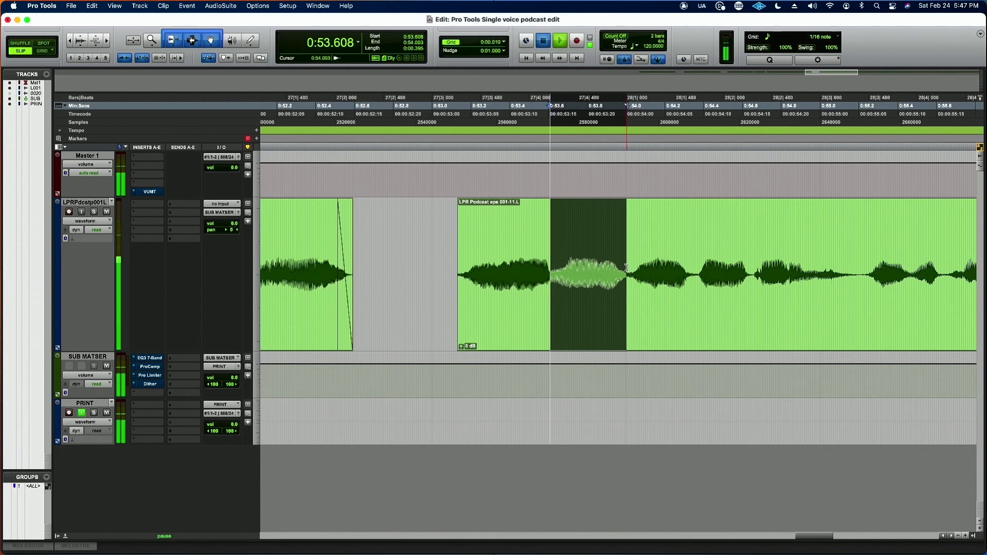
key(Delete)
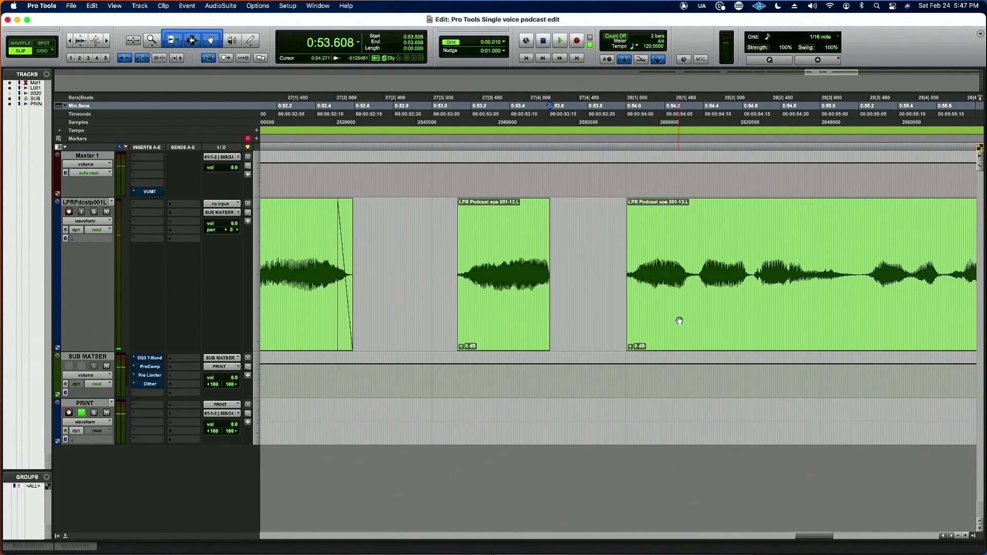
Step: Close the new gap by moving the last clip to start at 0:53.600, and audition the join from 0:53.100
drag(676, 321, 575, 319)
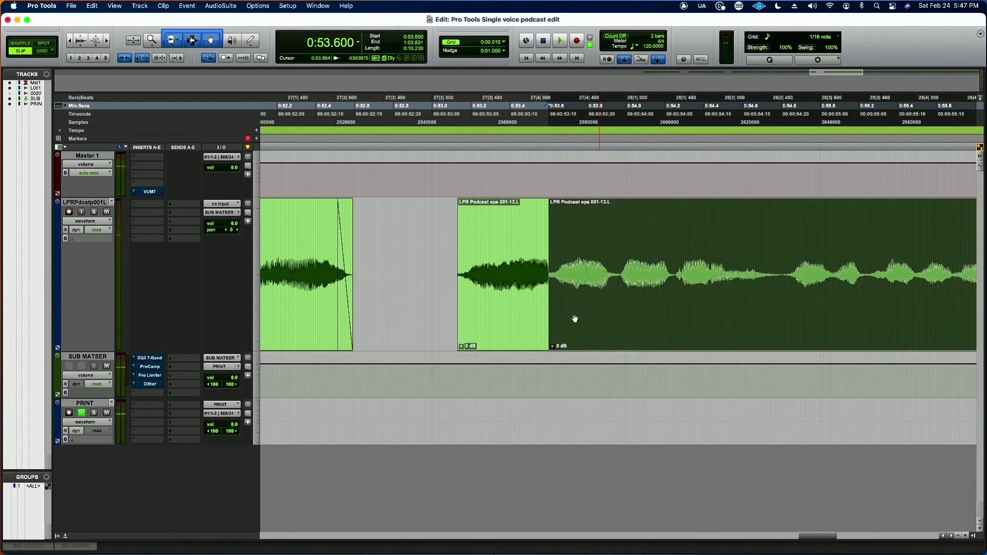
click(452, 280)
key(space)
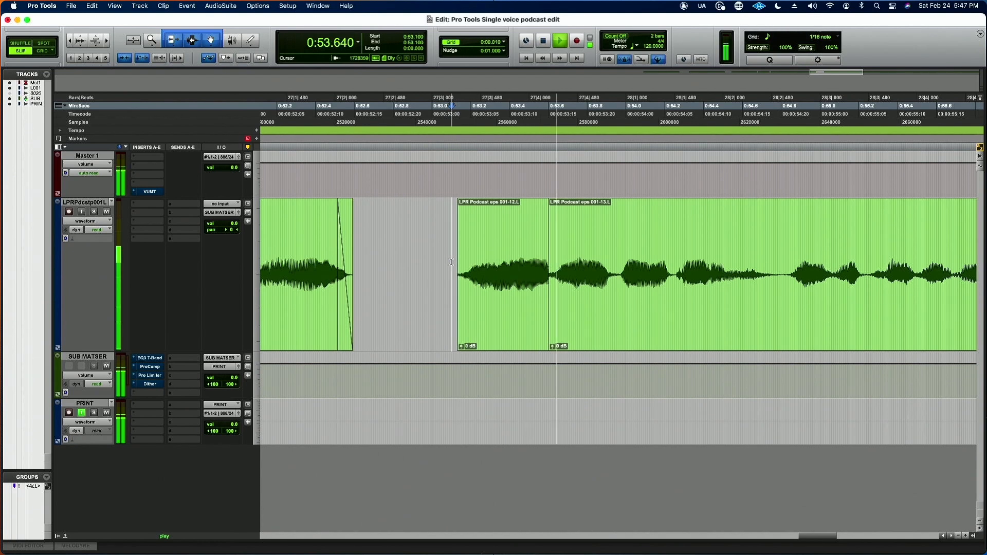
key(space)
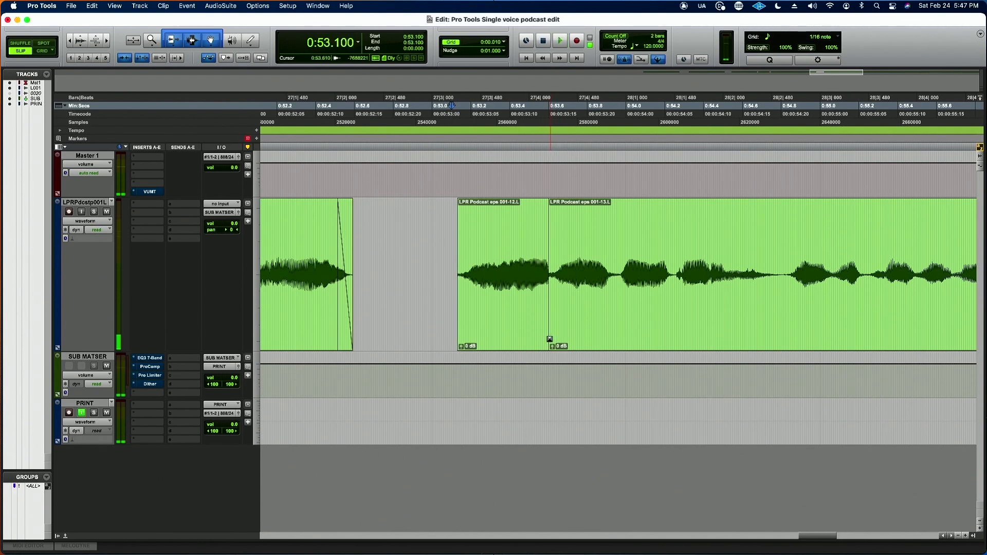
Step: Add a short crossfade at the join near 0:53.600 and audition it from 0:53.210
drag(549, 339, 552, 339)
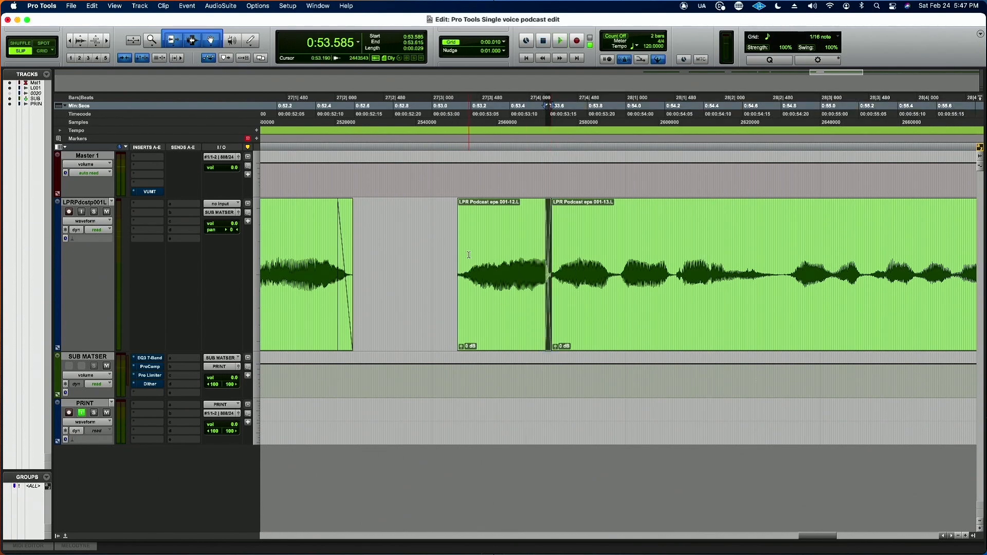
click(473, 256)
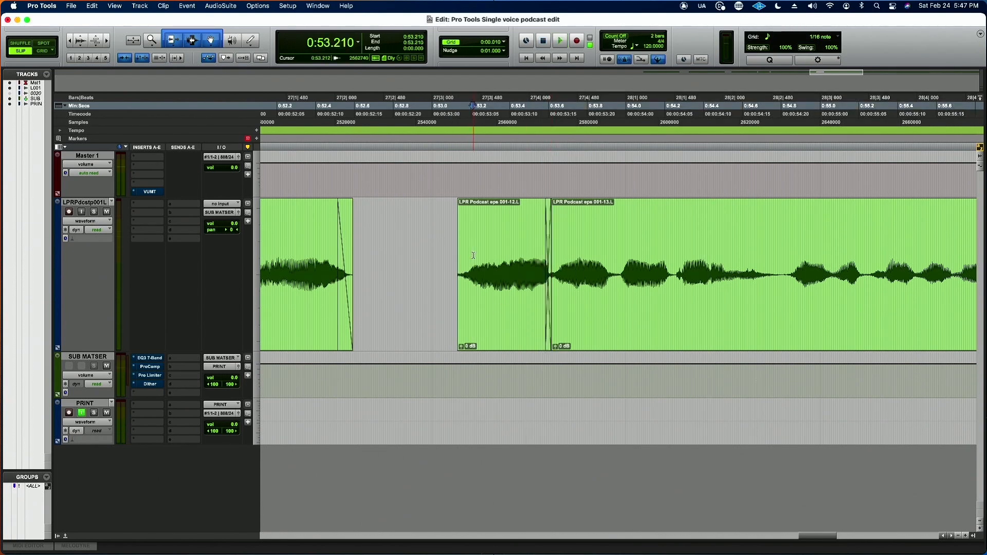
key(space)
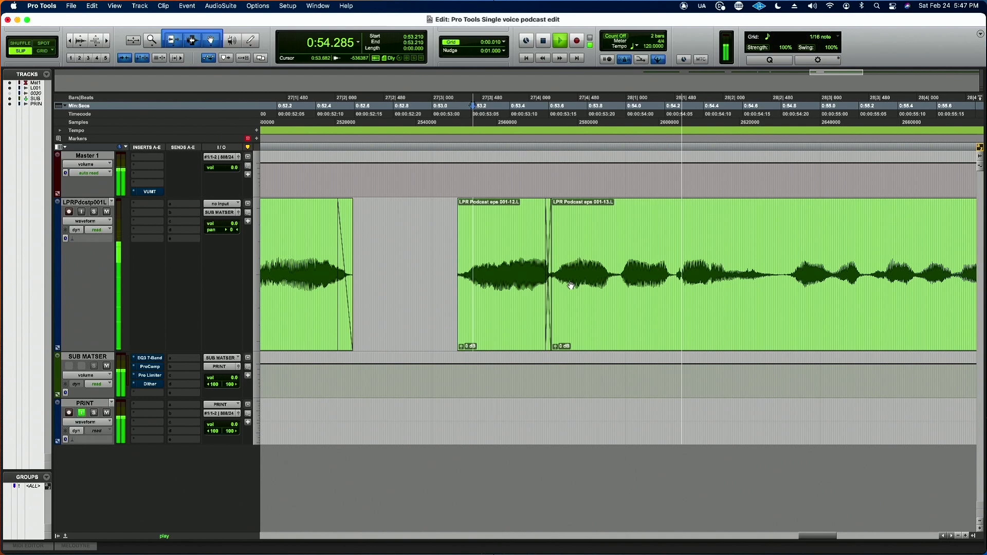
key(space)
Step: Move the two crossfaded clips earlier together to start at about 0:52.62, and add a short fade-in at their start
click(570, 287)
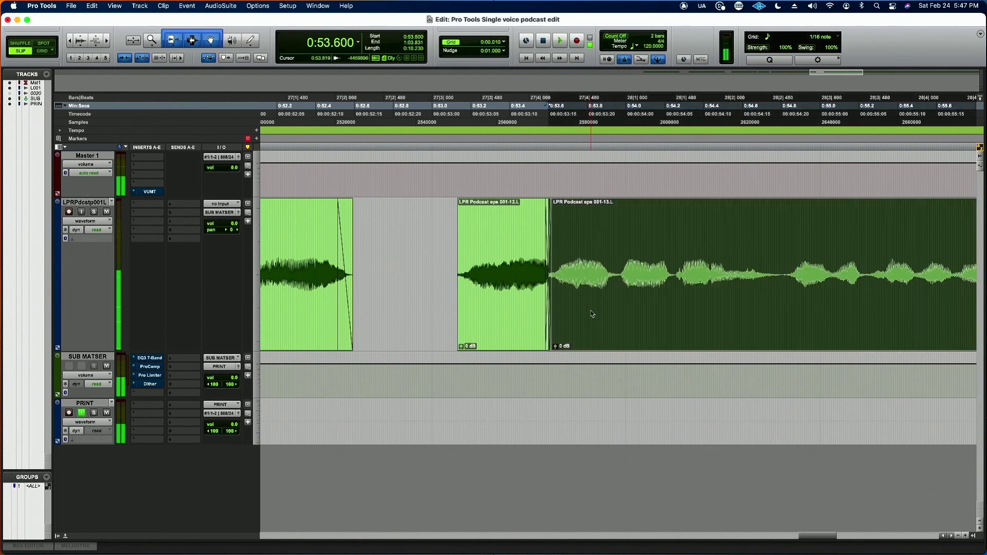
shift+click(528, 326)
drag(528, 325, 425, 326)
click(361, 198)
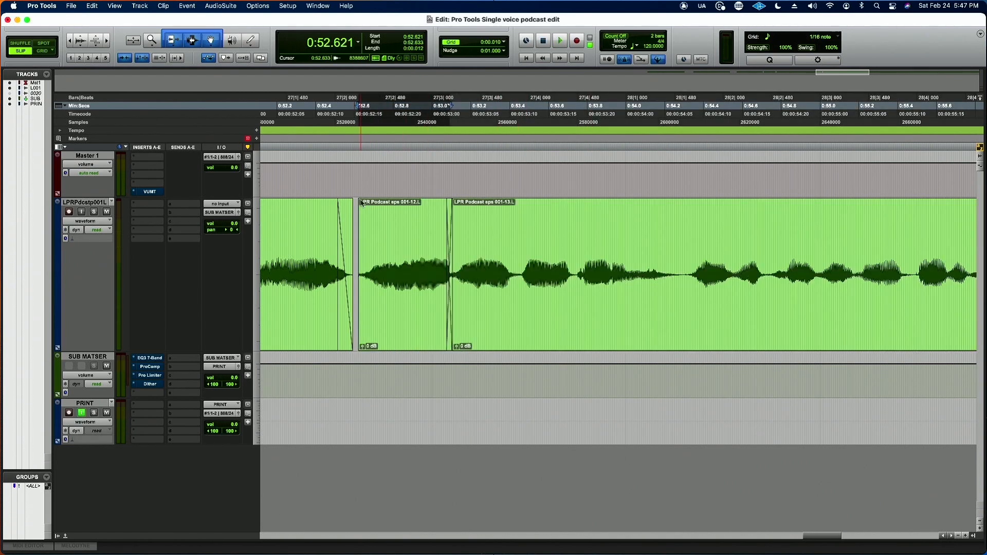
Step: Play back the tightened edit from 0:52.357 through the end of the last clip
click(307, 220)
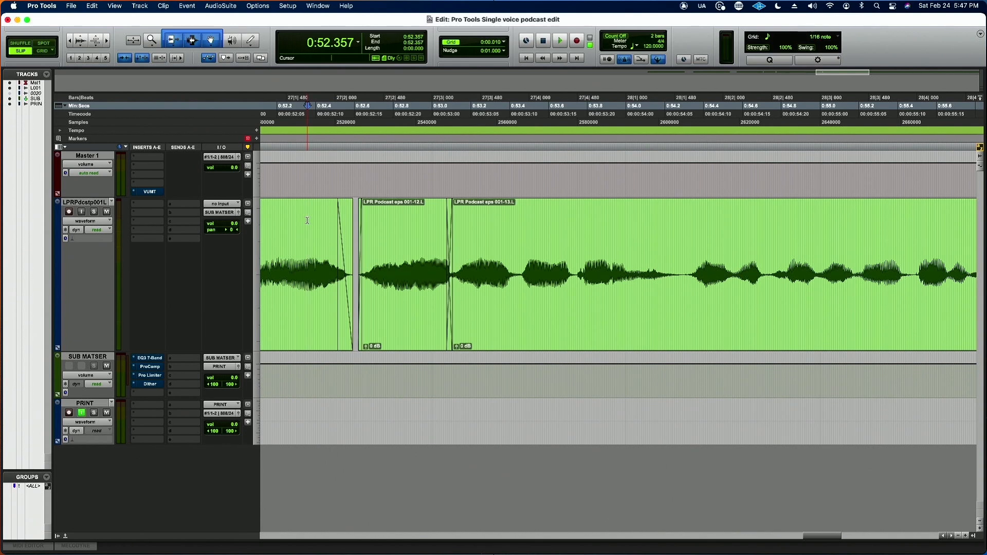
key(space)
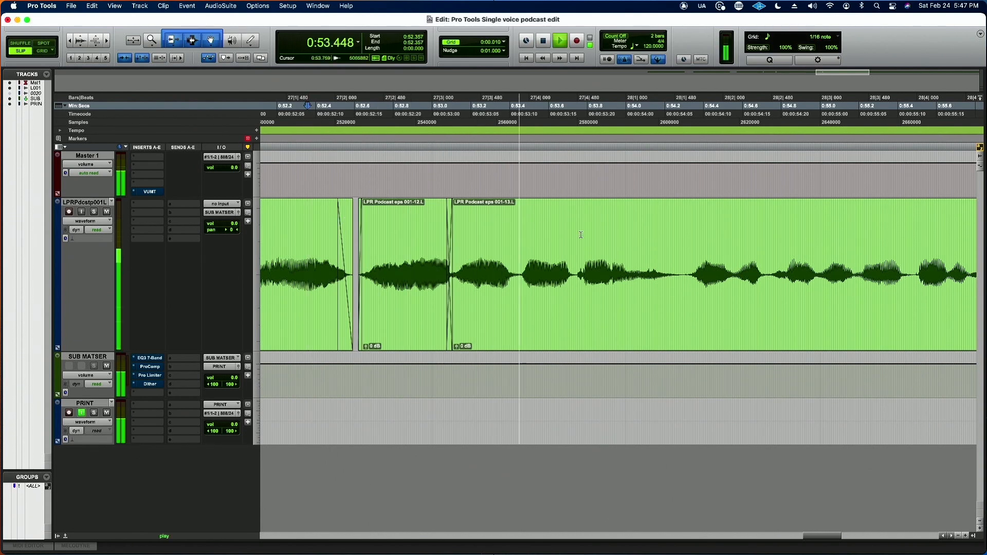
key(r)
key(r)
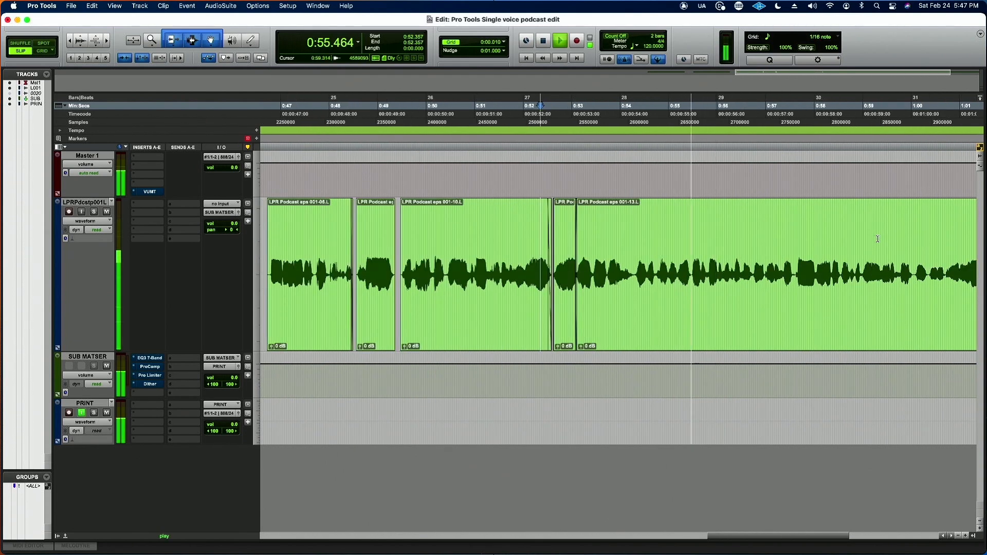
scroll(914, 284, right, 3)
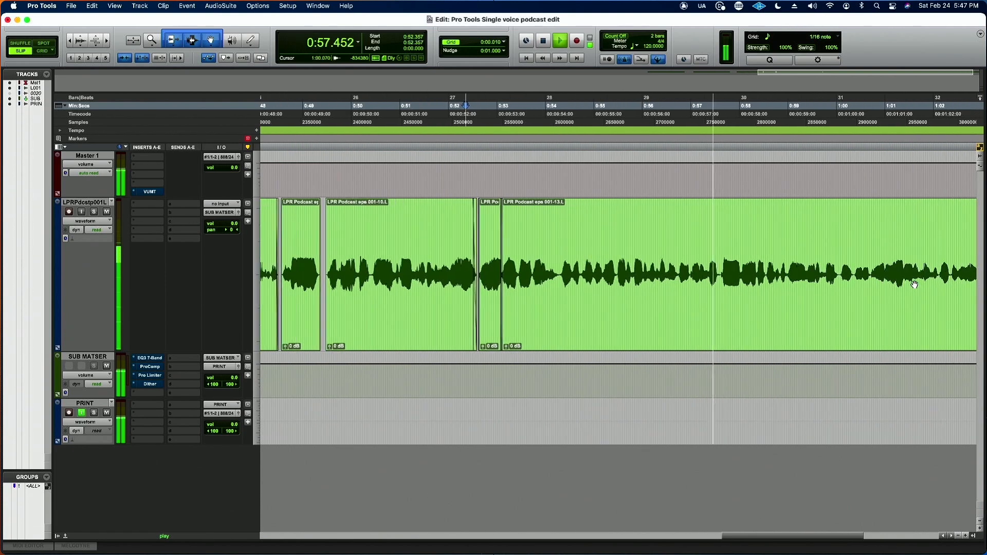
scroll(914, 283, right, 4)
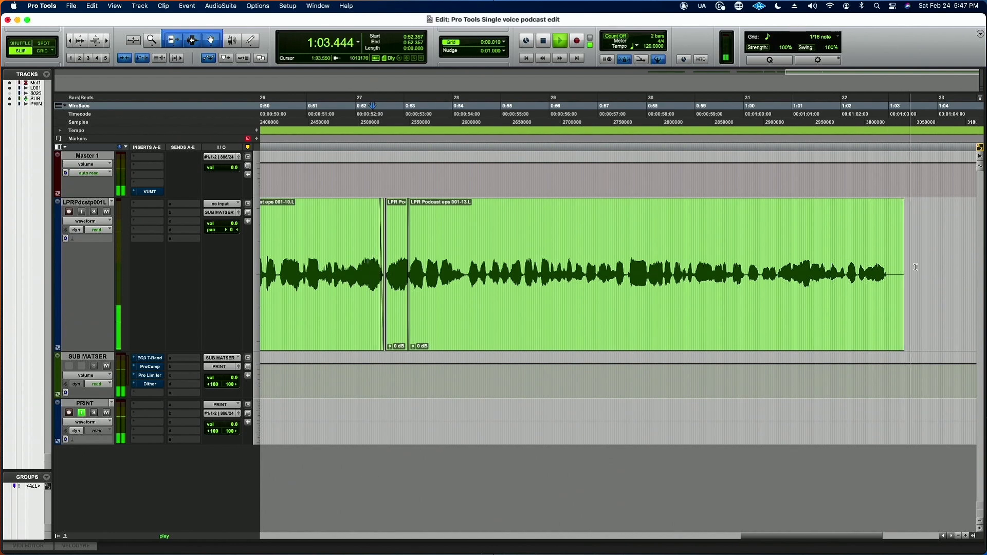
key(space)
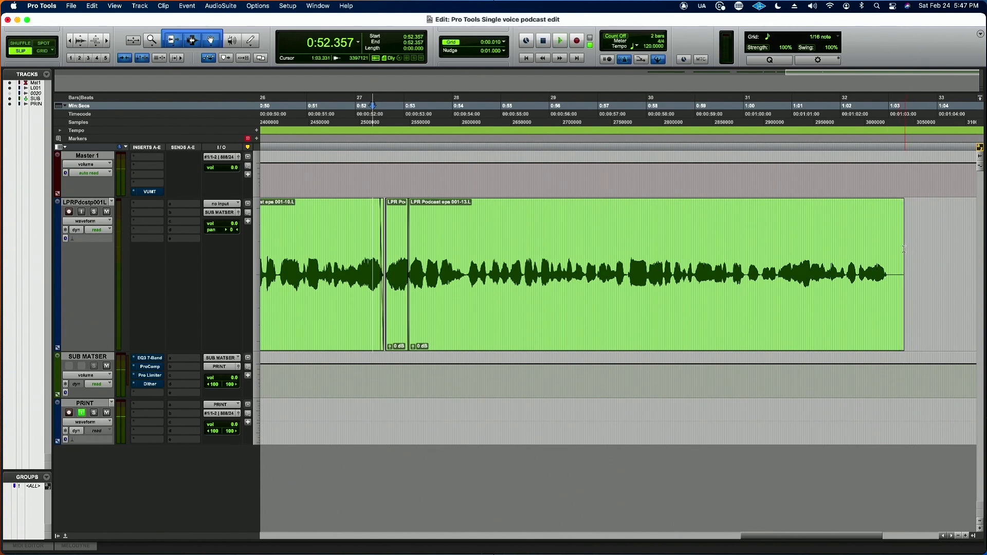
Step: Trim the silent tail at the end of the last clip
click(901, 252)
drag(901, 252, 880, 206)
click(855, 238)
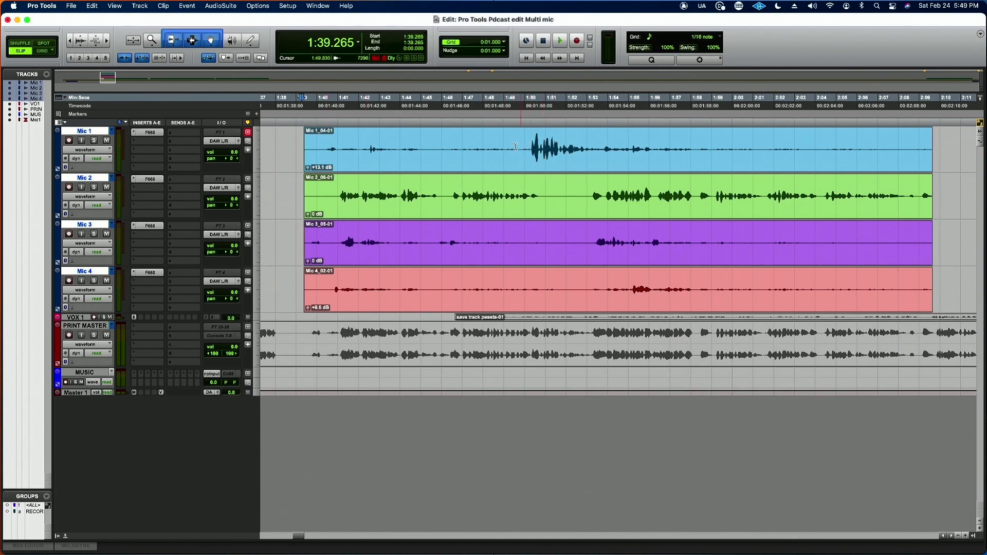
Step: In the multi-mic session, compare the speech burst on Mic 1 around 1:50 to 1:53 with the same stretch on Mic 2
drag(519, 146, 594, 147)
click(528, 143)
drag(530, 144, 591, 145)
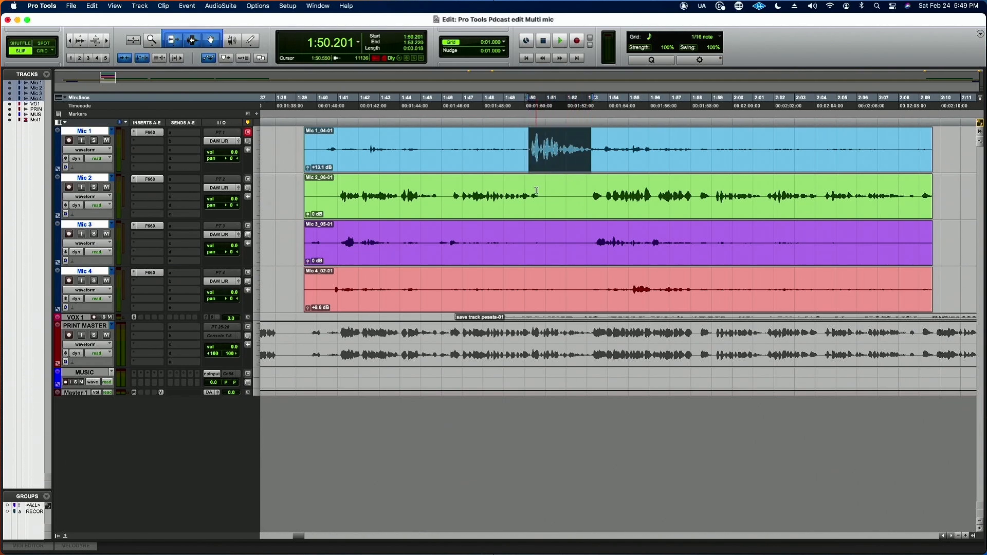
drag(537, 192, 591, 193)
click(575, 195)
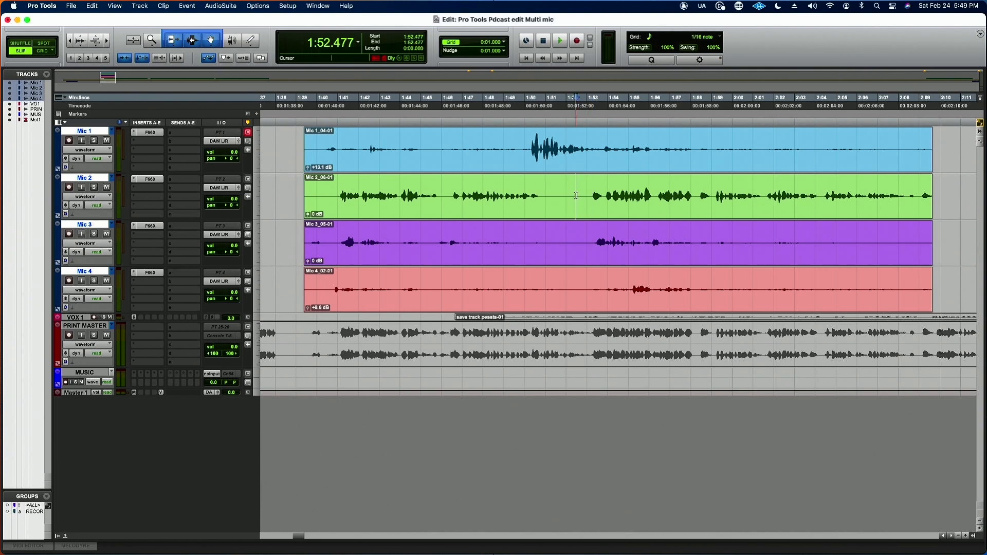
drag(487, 197, 591, 196)
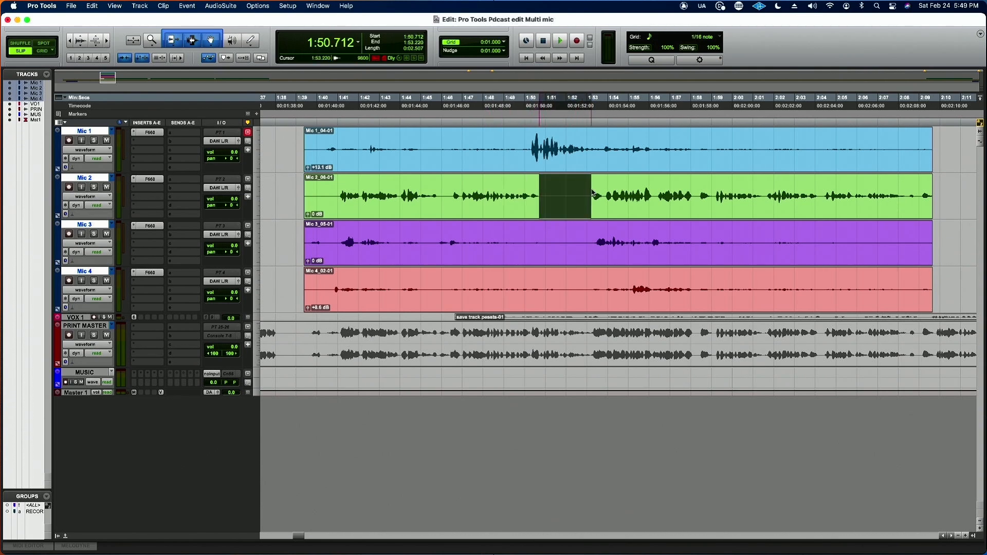
click(527, 147)
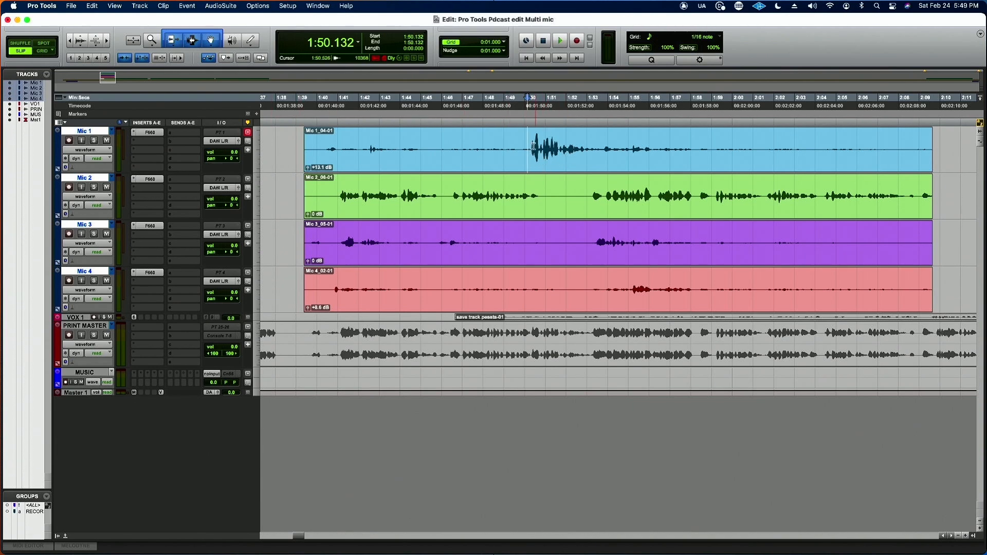
drag(529, 147, 575, 148)
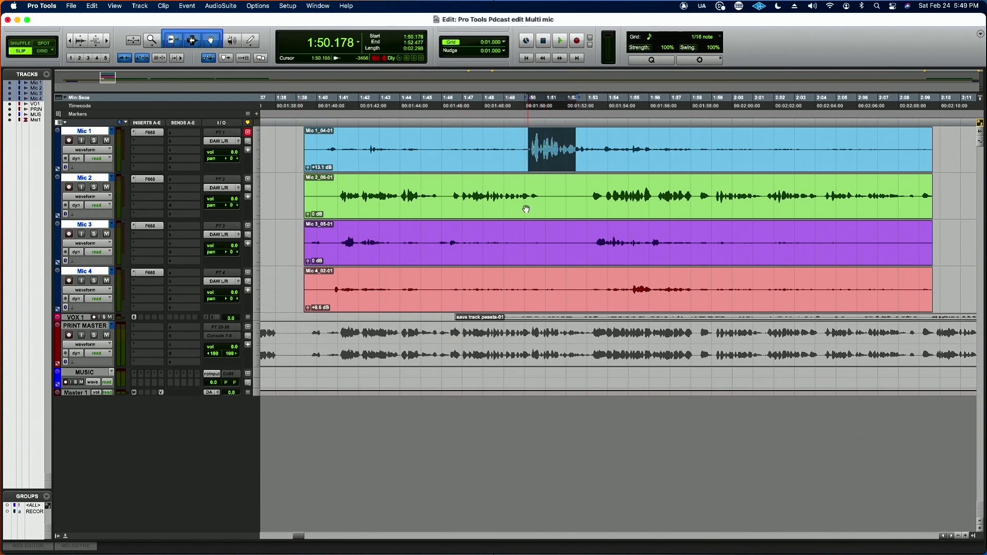
drag(528, 193, 582, 194)
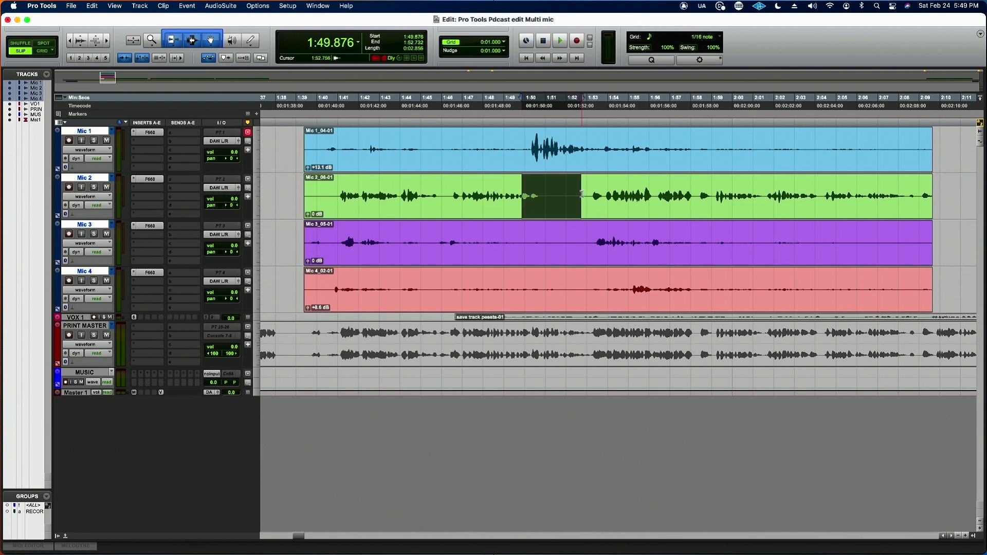
click(582, 193)
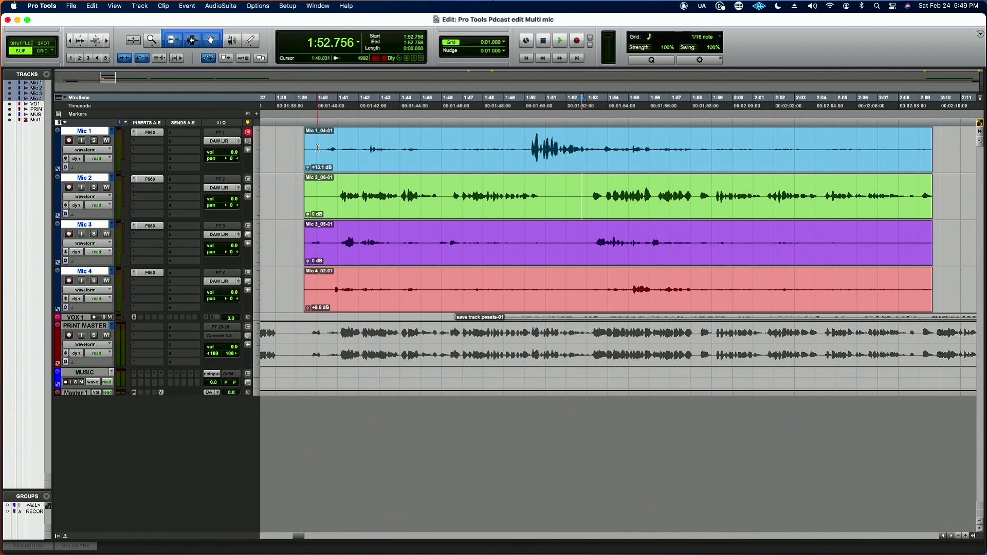
Step: Solo Mic 1, audition it from 1:40.263, and delete its section from 1:41.030 to about 1:50.3
click(94, 141)
click(328, 147)
key(space)
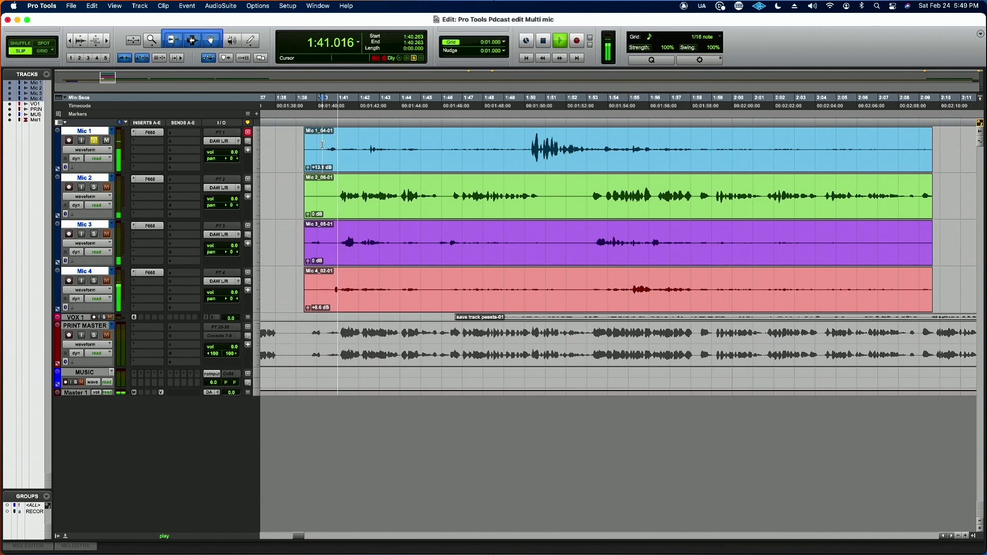
key(space)
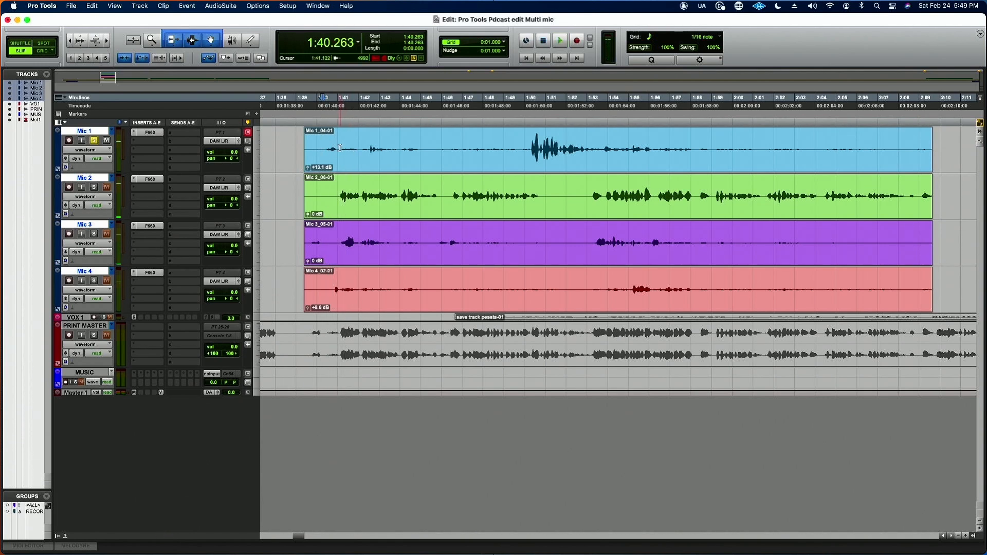
click(339, 149)
drag(339, 150, 531, 150)
key(Delete)
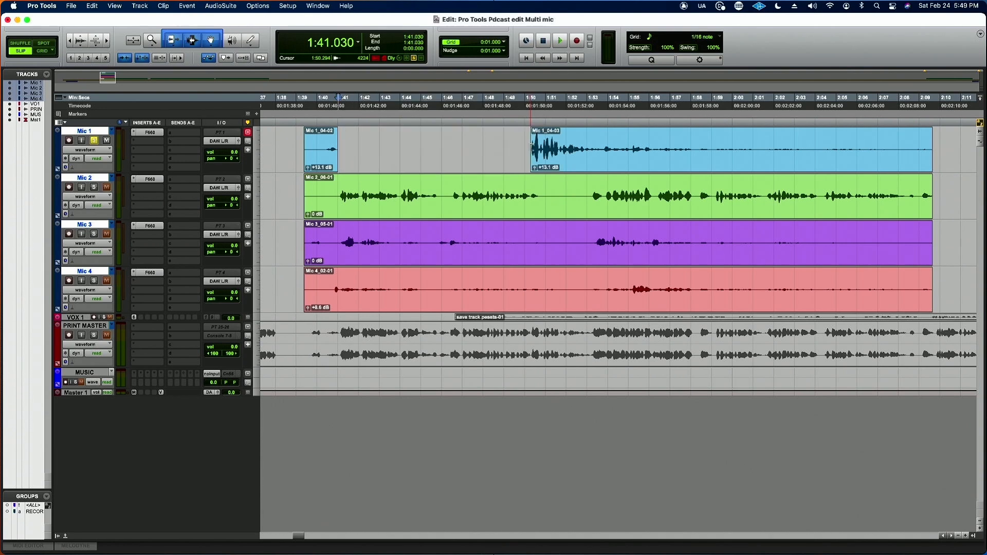
Step: Delete the silent opening of the Mic 2 clip up to about 1:41.1, and solo and audition Mic 3 from 1:39.729
drag(341, 196, 288, 196)
key(Delete)
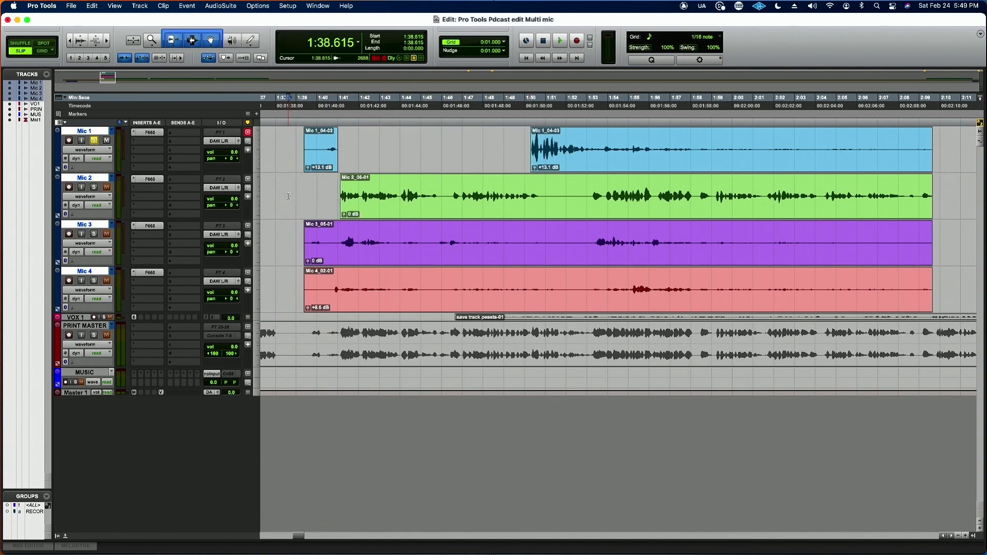
click(311, 238)
click(93, 234)
key(space)
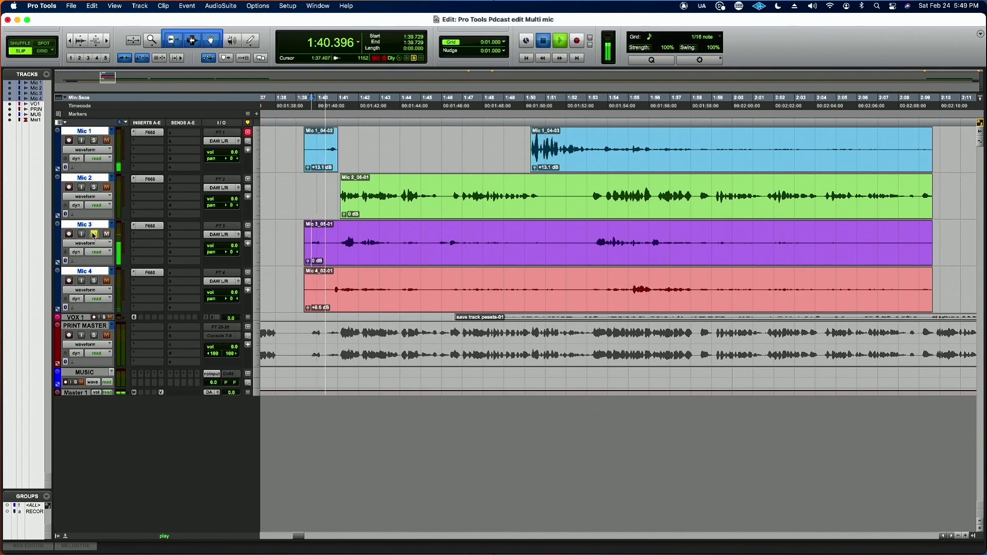
key(space)
Step: Delete the opening of the Mic 4 clip up to about 1:40.8
drag(338, 289, 274, 290)
key(Delete)
click(273, 289)
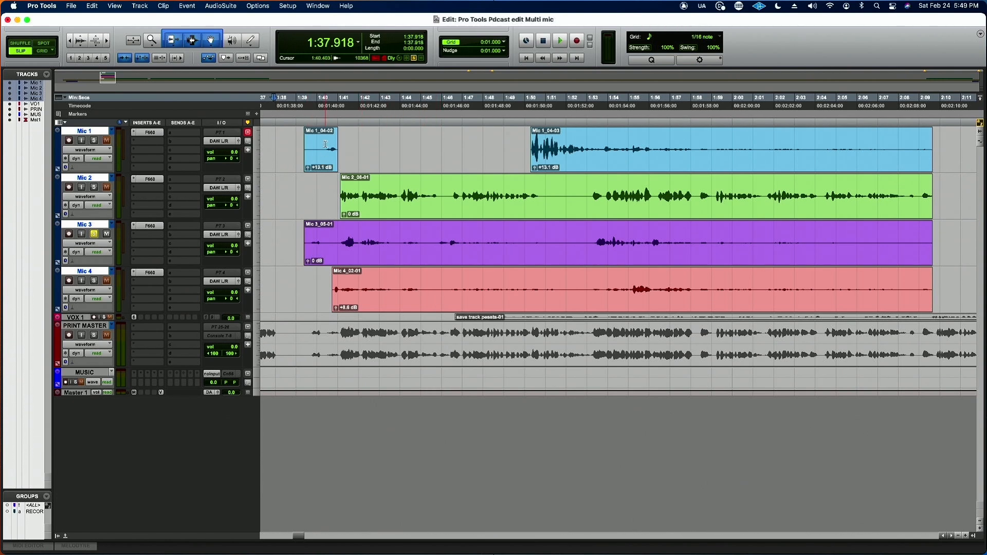
Step: Delete the opening of the Mic 1 clip up to about 1:40.4 and the Mic 3 section from 1:40.217 to about 1:41.1
drag(325, 148, 295, 145)
key(Delete)
click(295, 146)
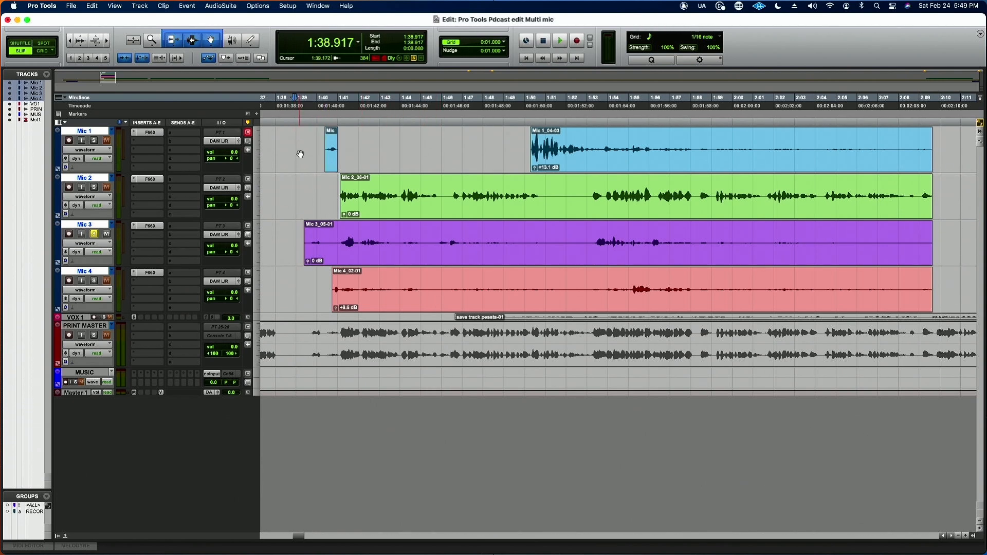
drag(341, 240, 320, 239)
key(Delete)
click(320, 237)
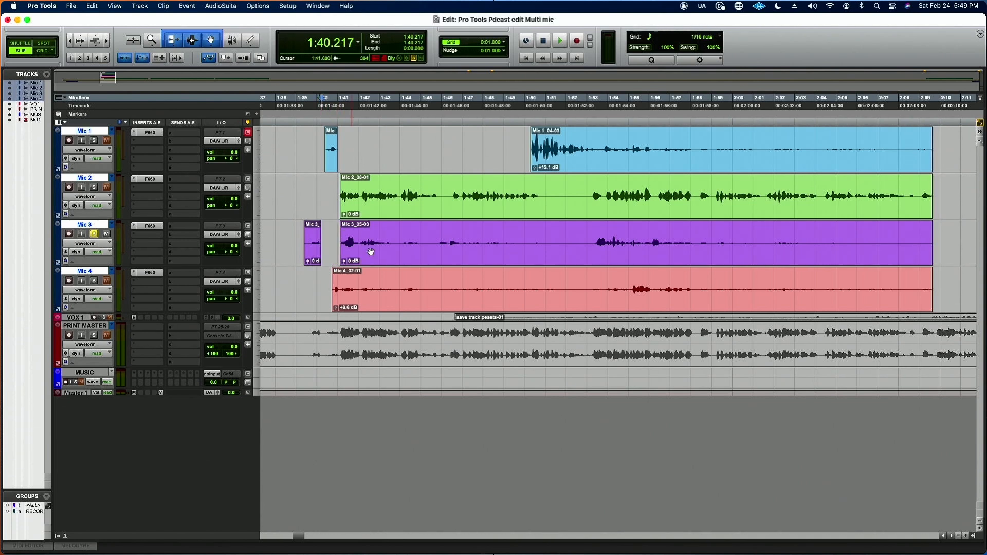
Step: Unsolo Mic 3 and play all the mics together from 1:39.334
click(303, 138)
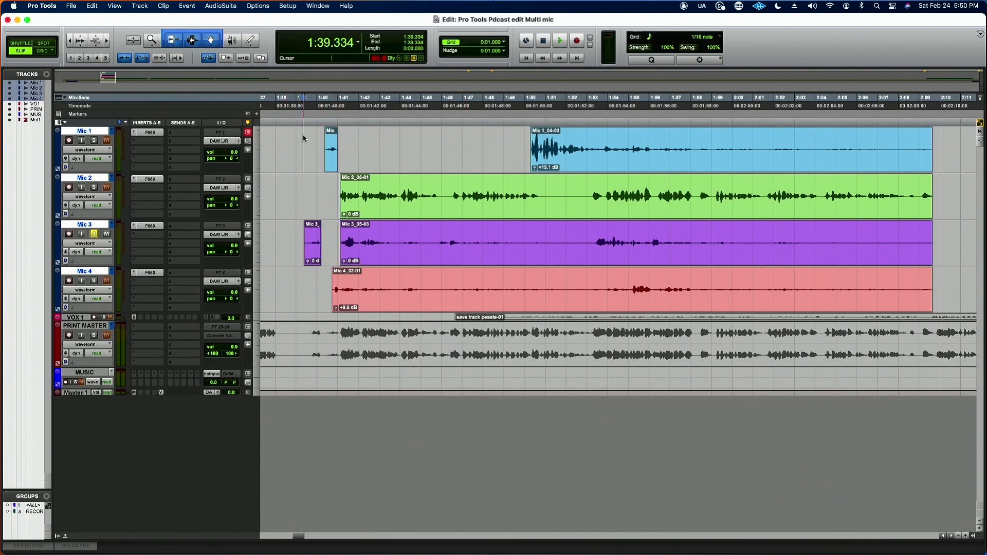
click(94, 234)
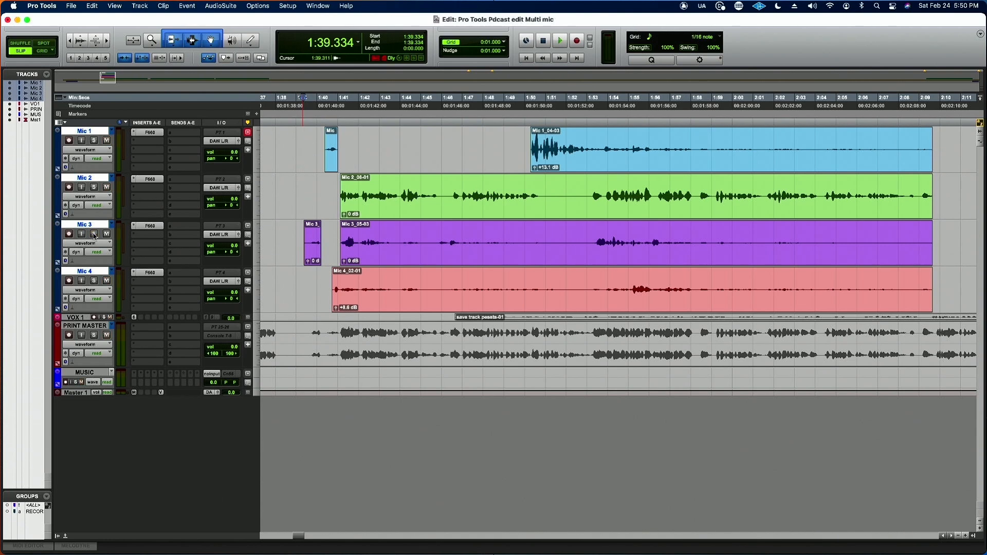
key(space)
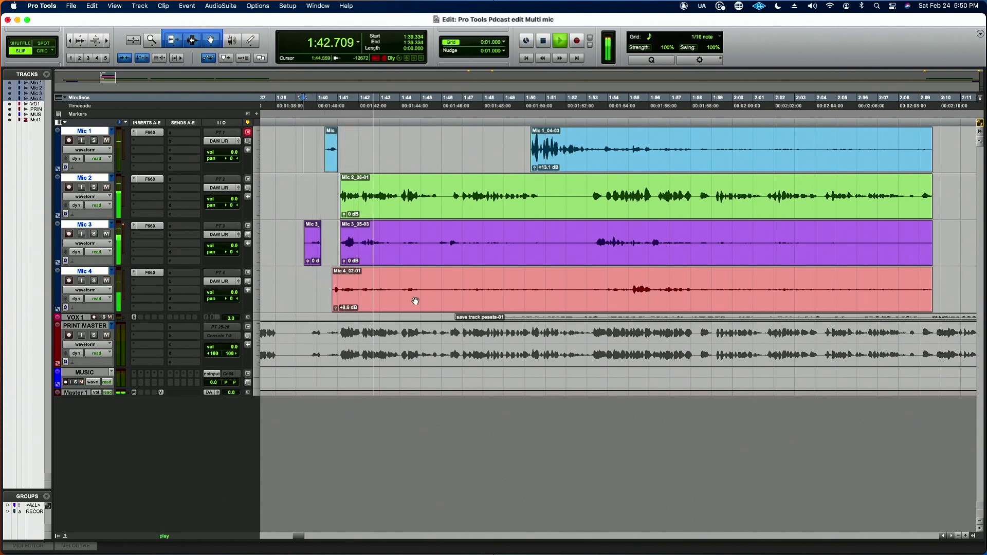
key(space)
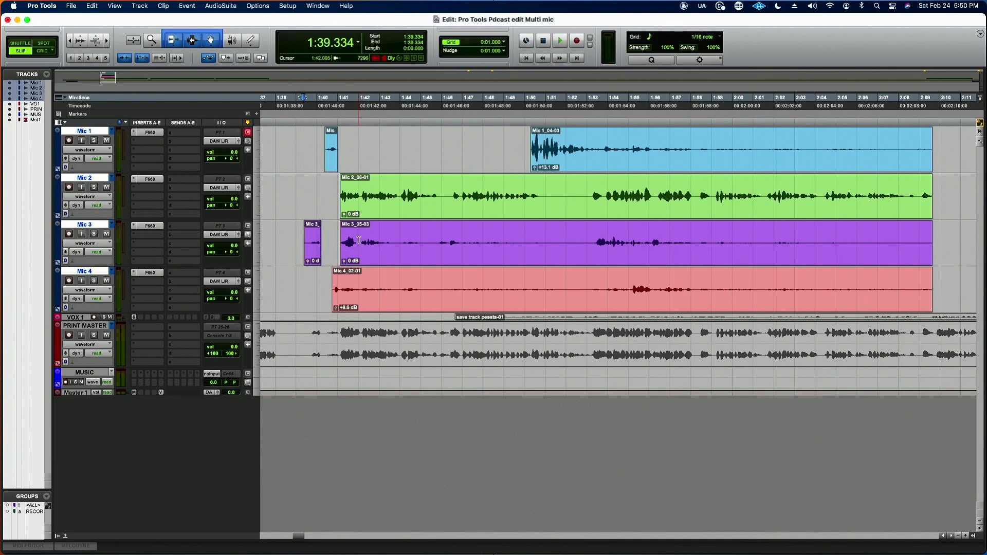
Step: Solo Mic 2 and Mic 3 and compare how they sound together from 1:39.334 and from 1:42.005
click(94, 234)
click(95, 188)
key(space)
key(space)
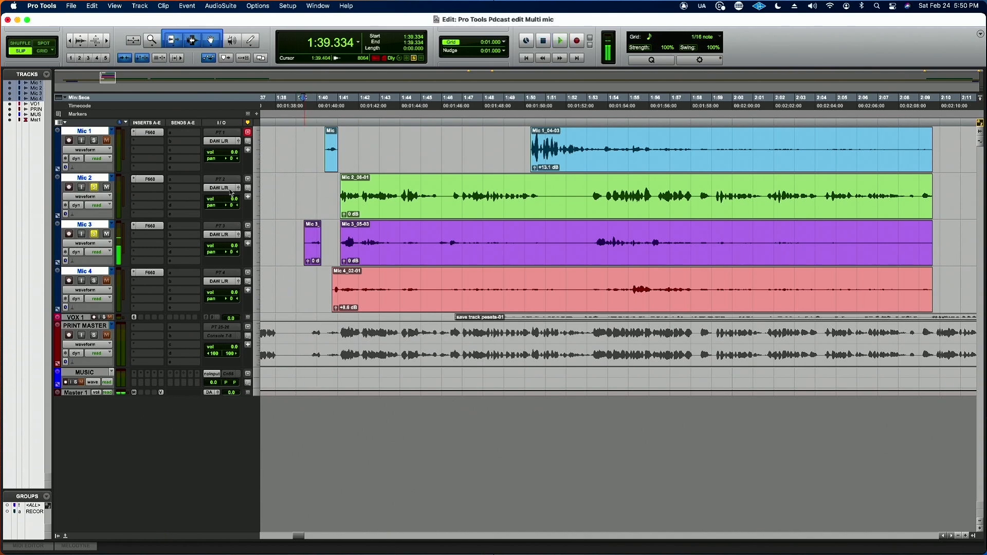
click(360, 195)
key(space)
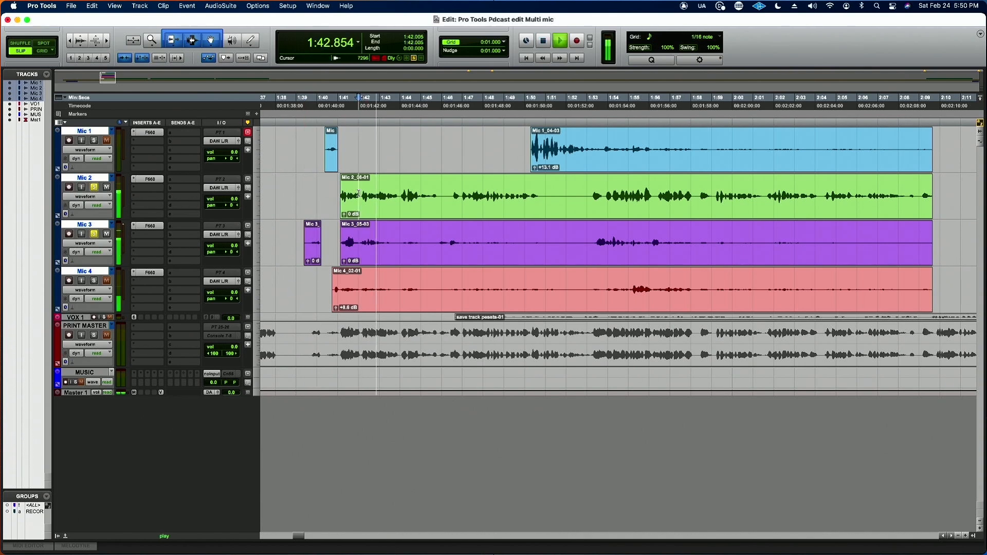
key(space)
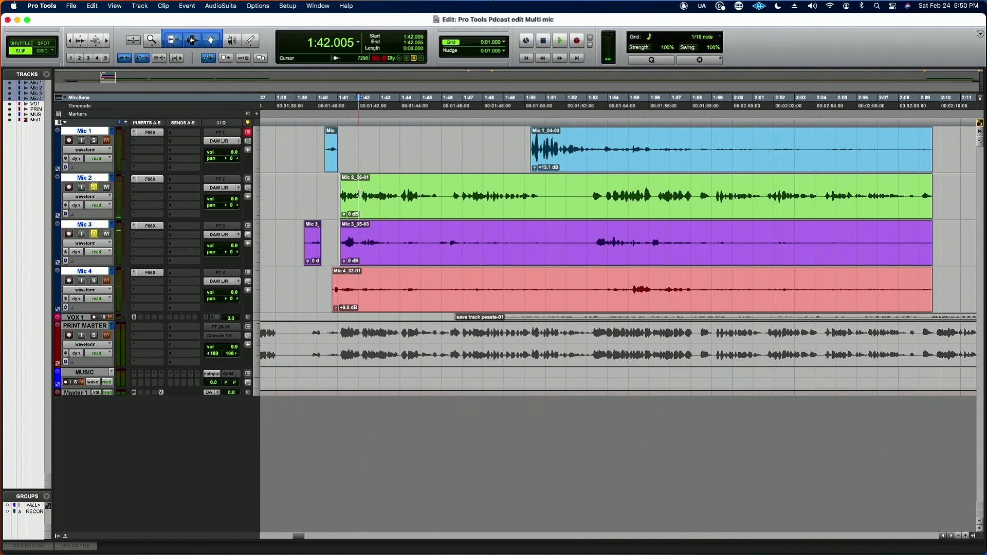
Step: Audition the soloed Mic 2 and Mic 3 tracks from 1:42.173
key(t)
key(t)
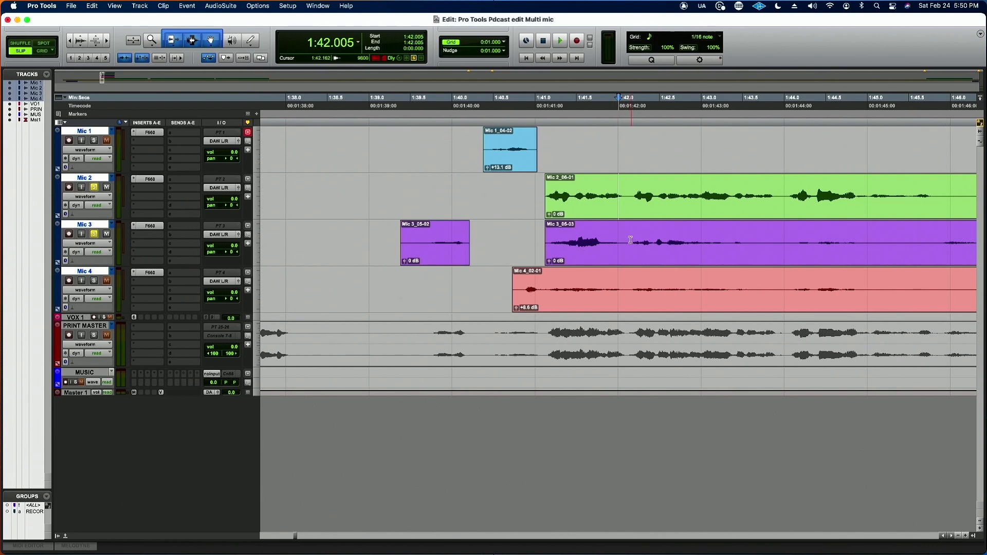
click(632, 191)
key(space)
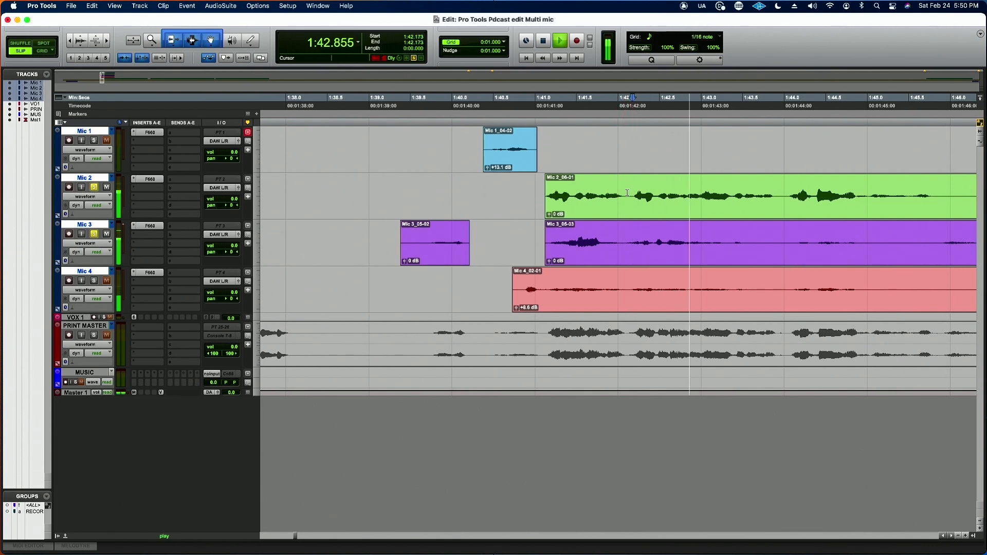
key(space)
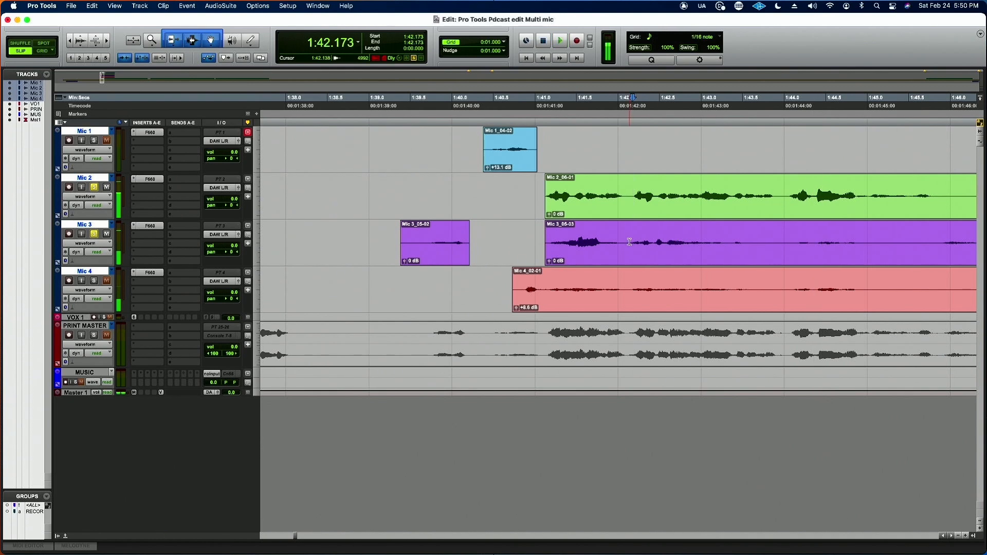
drag(625, 241, 784, 245)
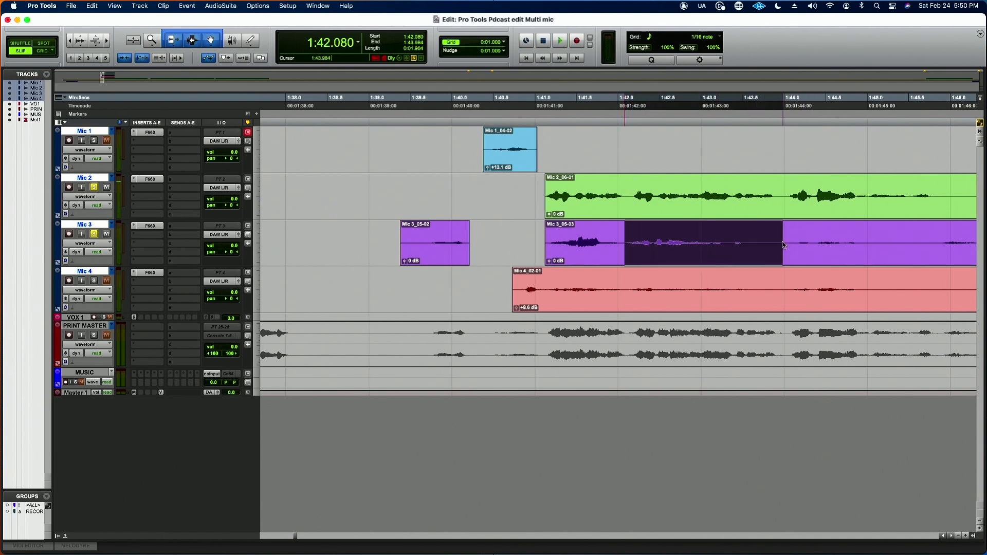
key(super+r)
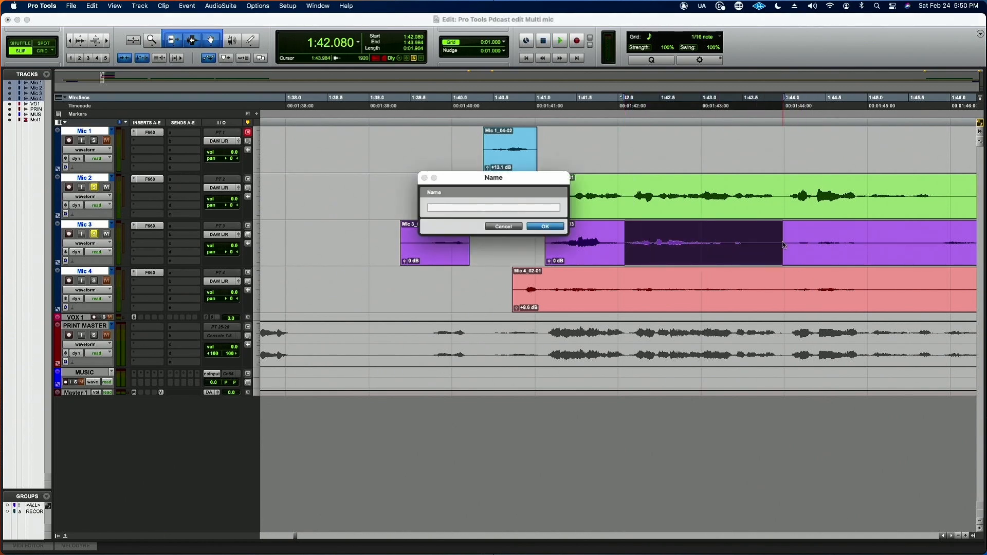
click(495, 226)
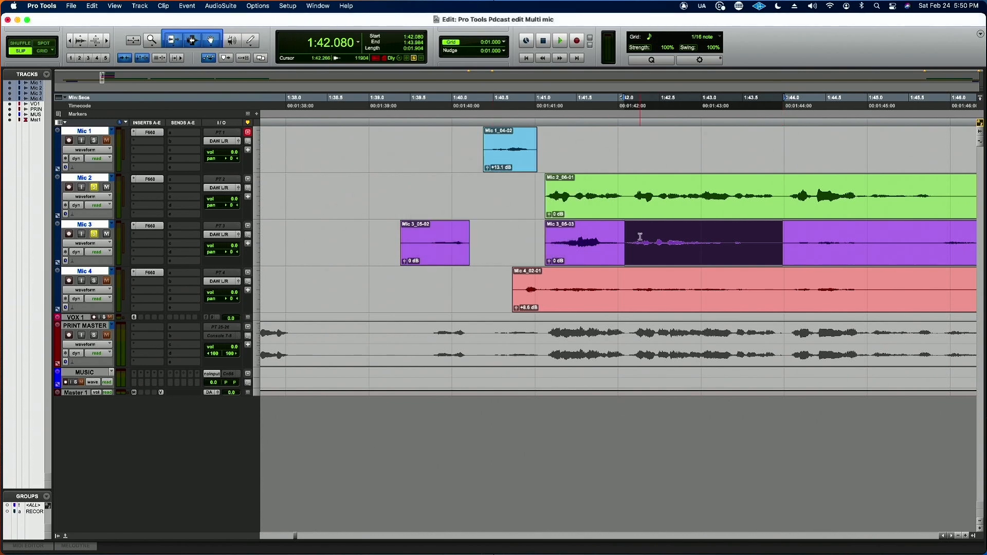
click(658, 255)
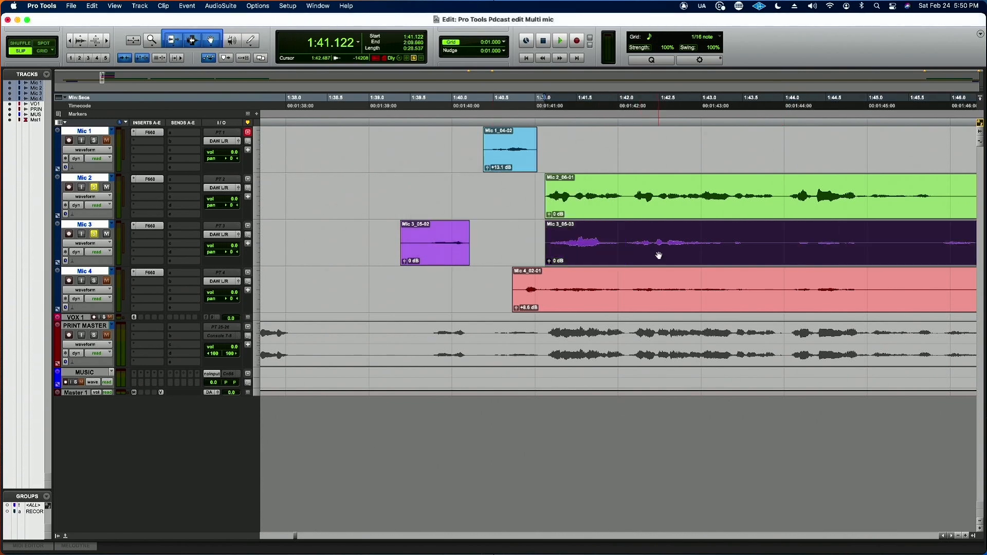
double_click(621, 242)
Step: Delete the Mic 3 section from 1:41.999 to 1:43.677 and play back from the cut
drag(757, 242, 619, 247)
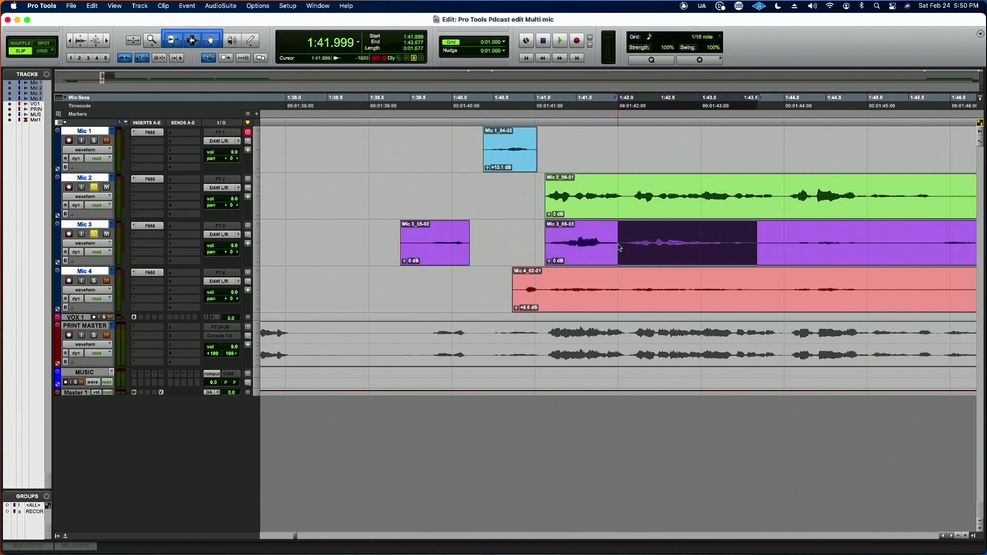
key(Delete)
key(space)
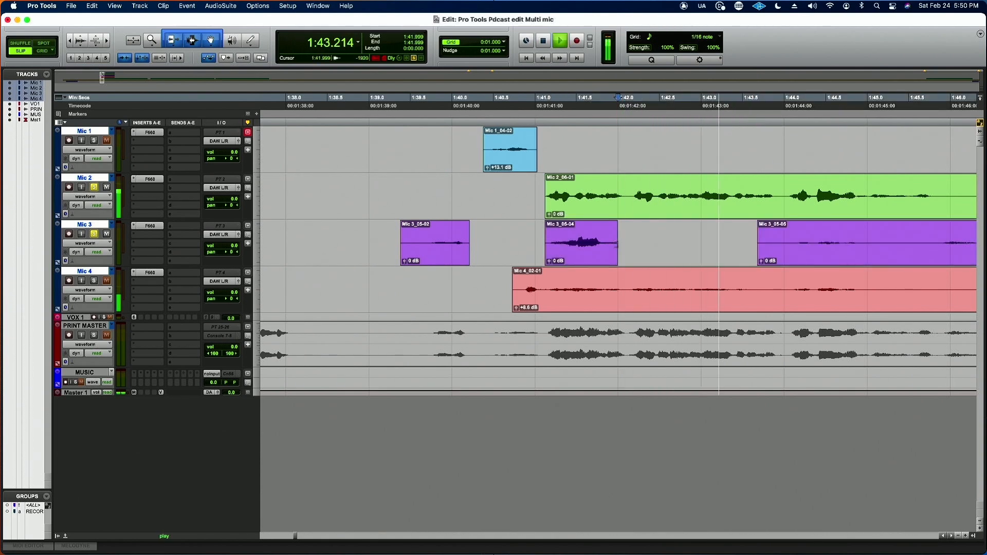
key(space)
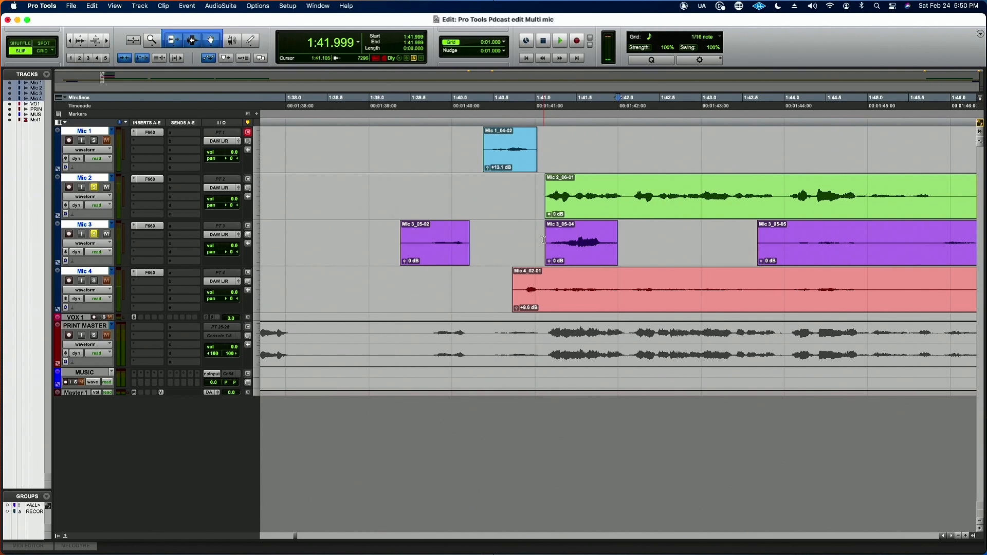
Step: Audition Mic 2 and Mic 3 from 1:41.053 and delete the short Mic 3 clip between 1:41.122 and 1:41.999
click(539, 196)
key(space)
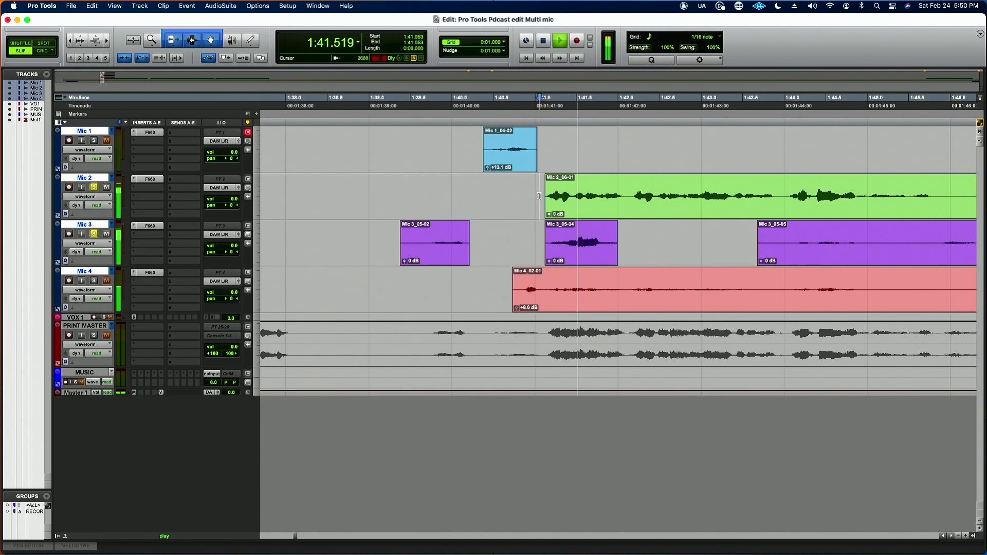
click(591, 258)
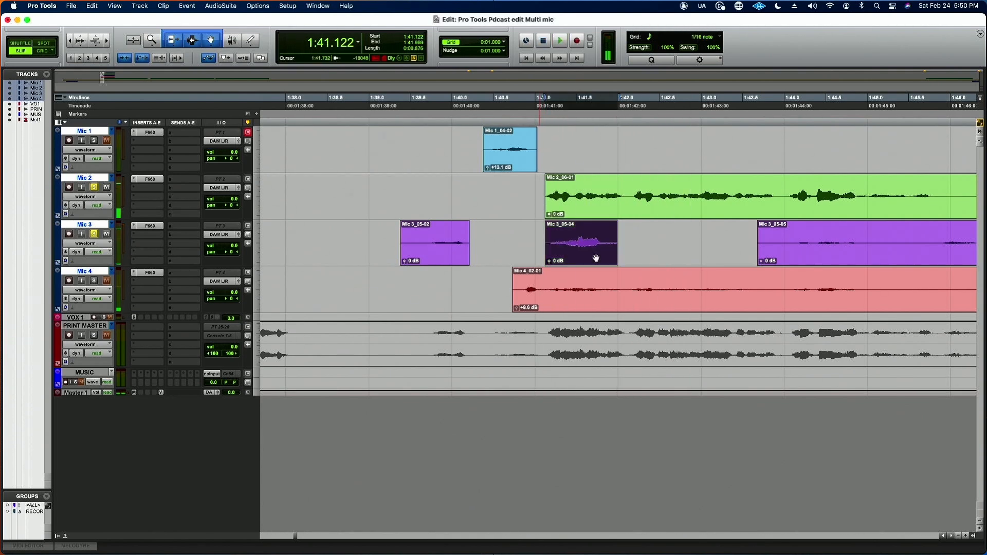
key(Delete)
Step: Trim the start of the Mic 4 clip to 1:40.815 and play back from there
click(516, 289)
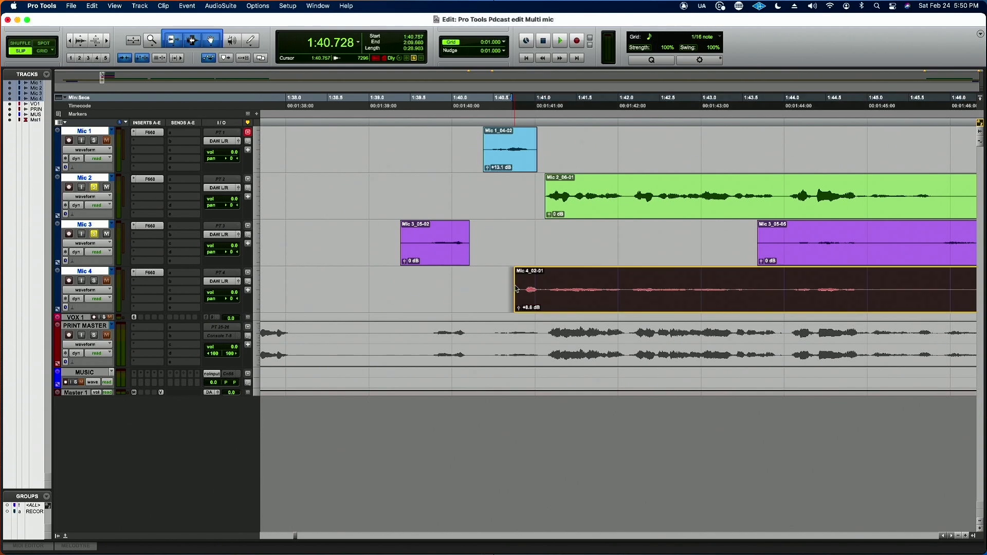
drag(517, 289, 523, 289)
click(492, 179)
key(space)
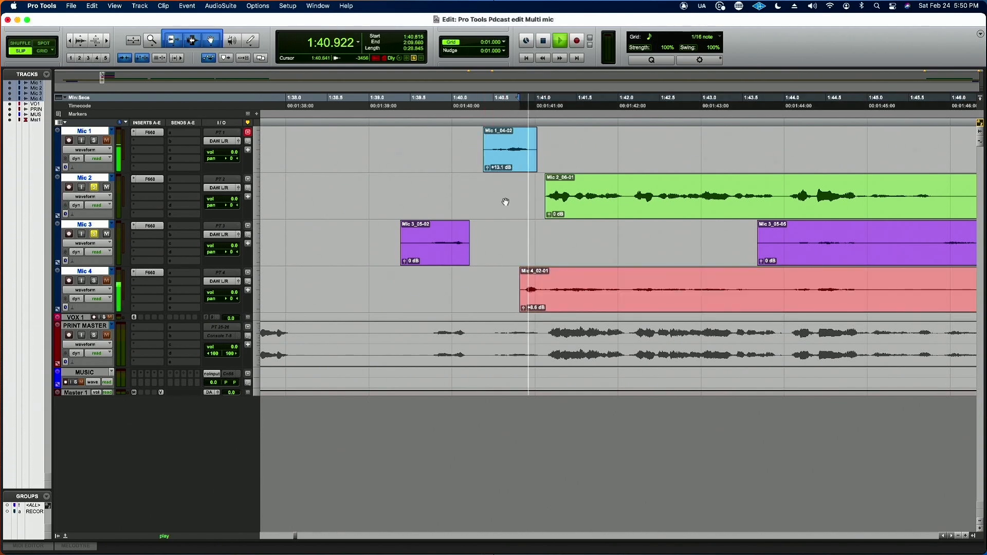
key(space)
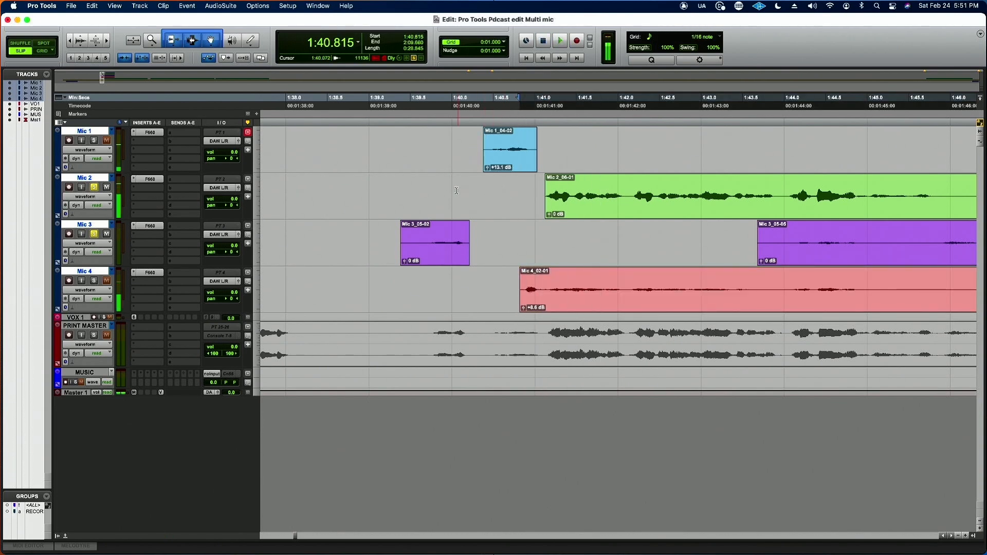
Step: Unsolo Mic 2 and Mic 3 and play all the mics from 1:39.619
click(94, 187)
click(95, 234)
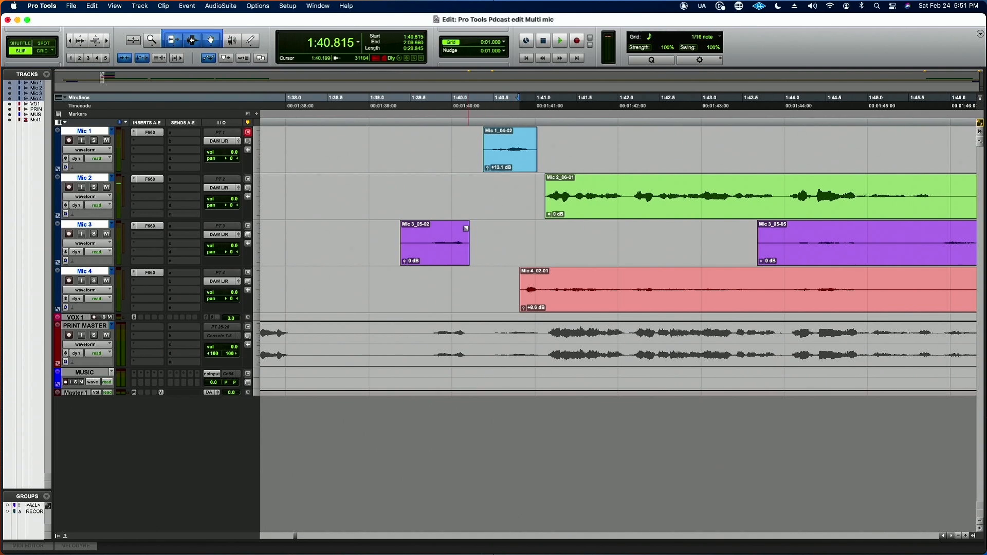
click(421, 236)
key(space)
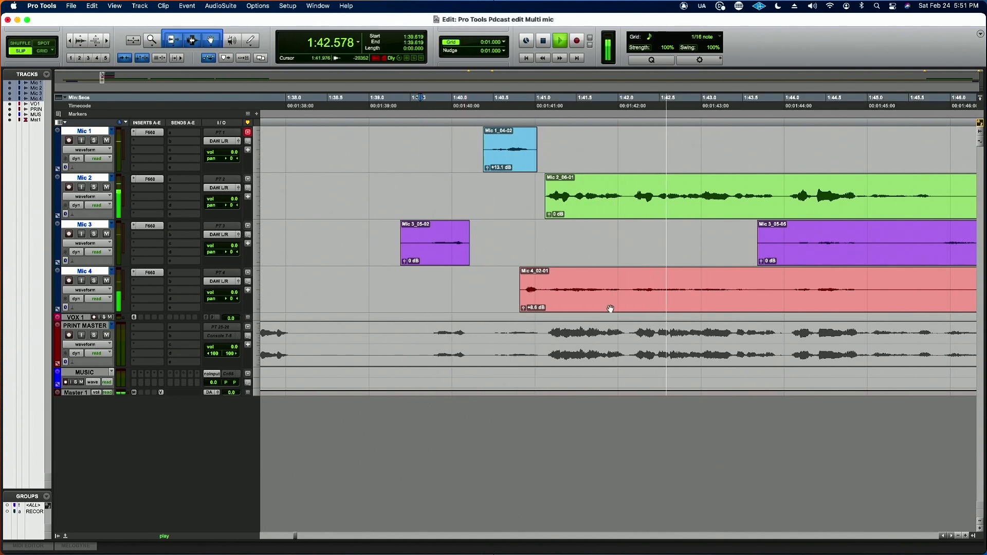
key(space)
Step: Delete the Mic 4 section from about 1:41.1 to about 1:43.9 and play all the mics from 1:40.716
click(543, 289)
drag(543, 290, 780, 290)
key(Delete)
click(512, 279)
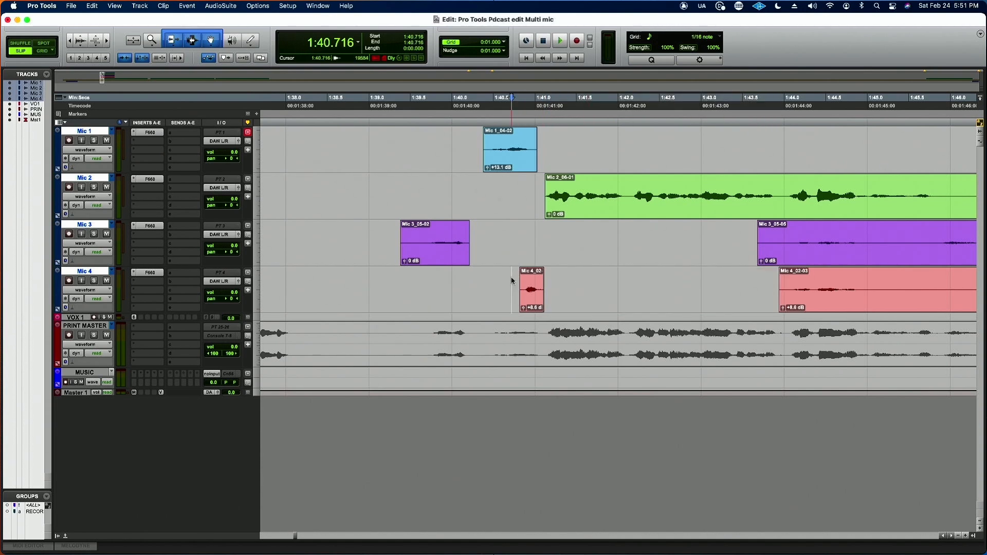
key(space)
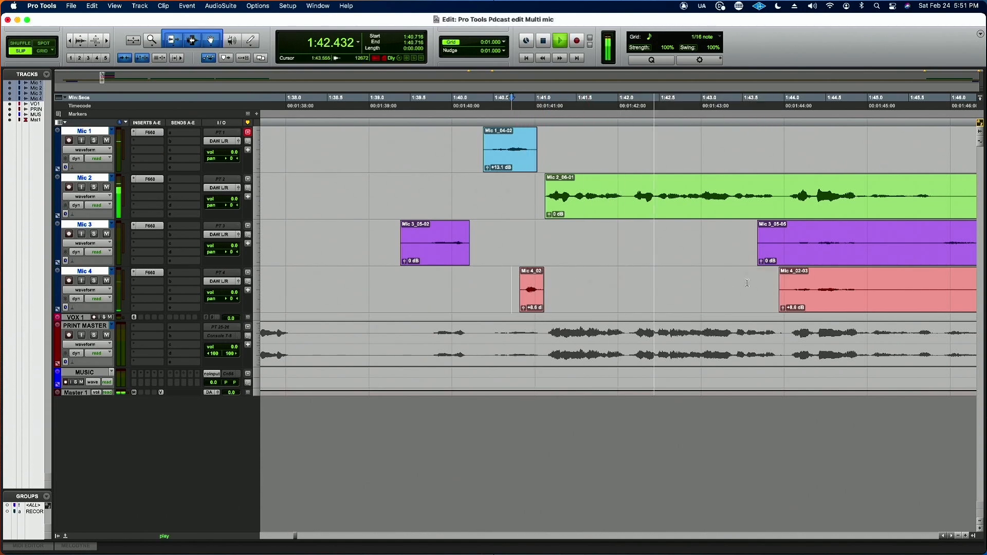
scroll(747, 282, right, 5)
scroll(747, 282, right, 1)
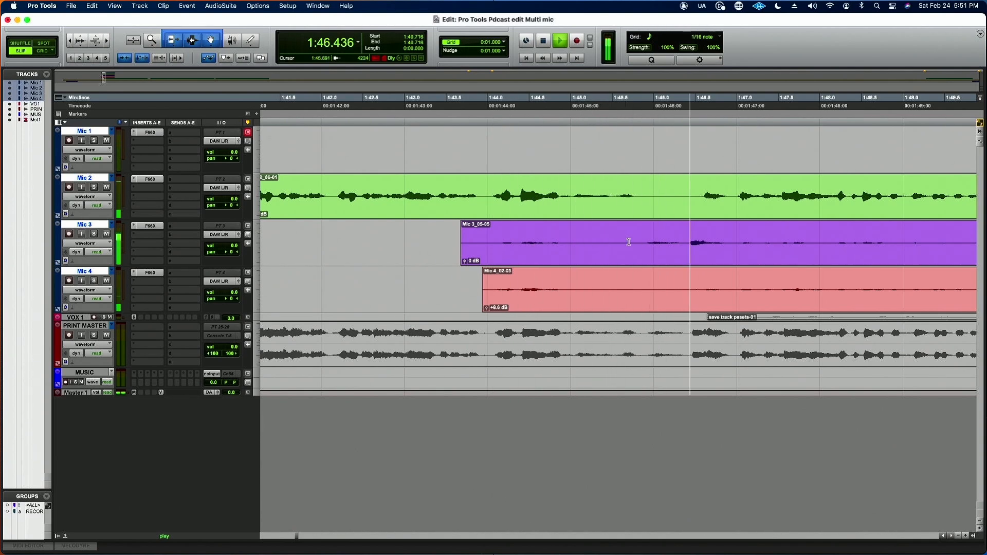
Step: Trim the start of the later Mic 3 clip to 1:45.703 and the later Mic 4 clip to 1:46.562, then audition from 1:44.542
key(space)
click(628, 241)
key(a)
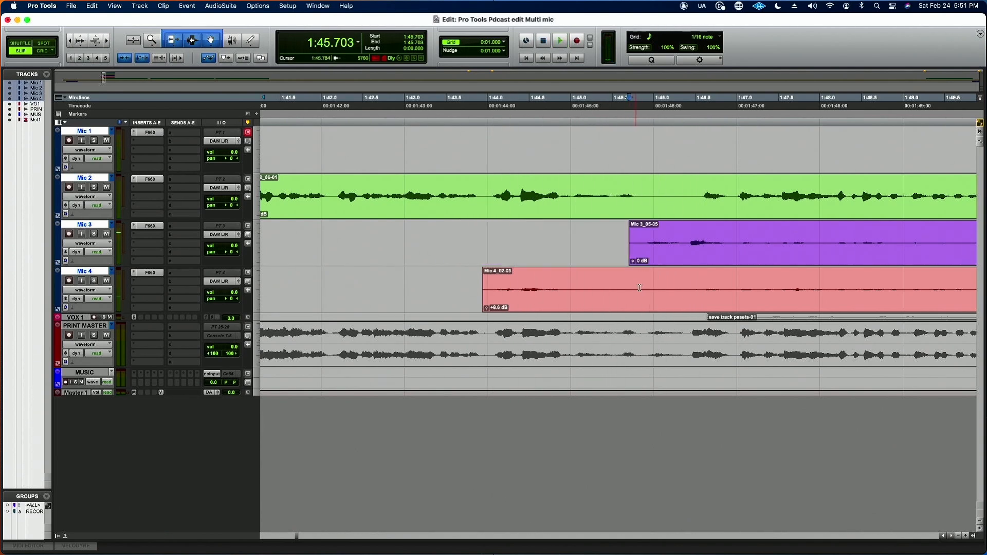
click(702, 287)
key(a)
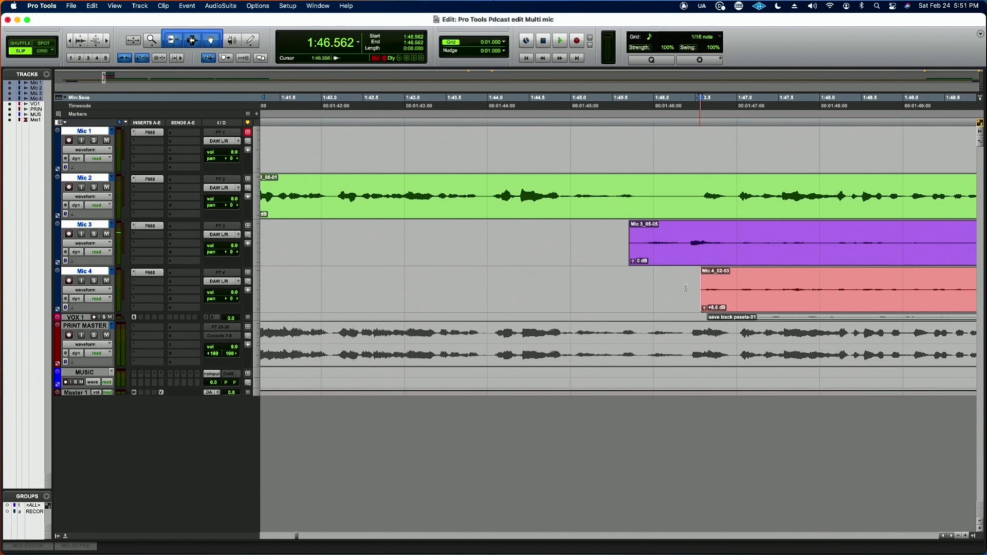
click(532, 236)
key(space)
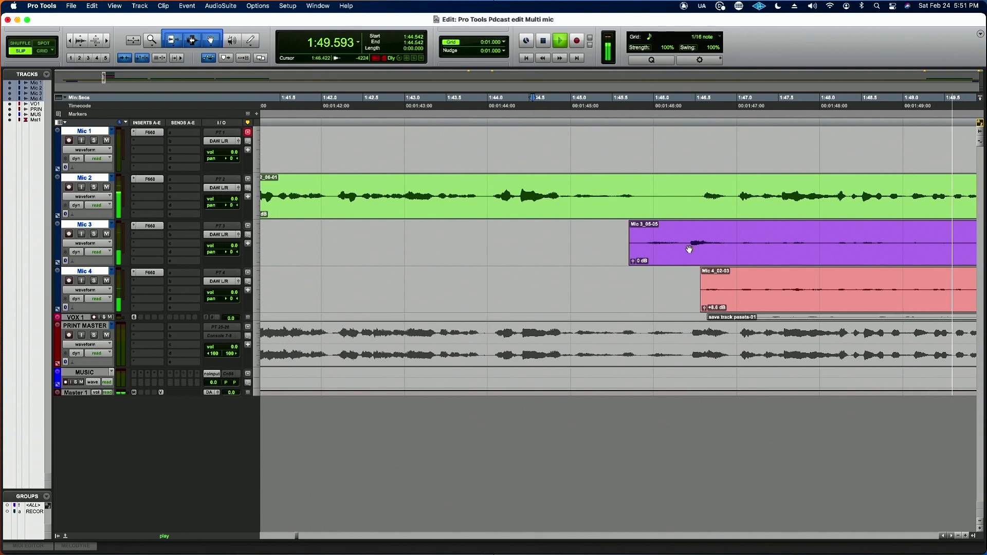
Step: Delete the Mic 1 section following its speech burst, from 1:53.150 to 1:59.164
key(r)
key(r)
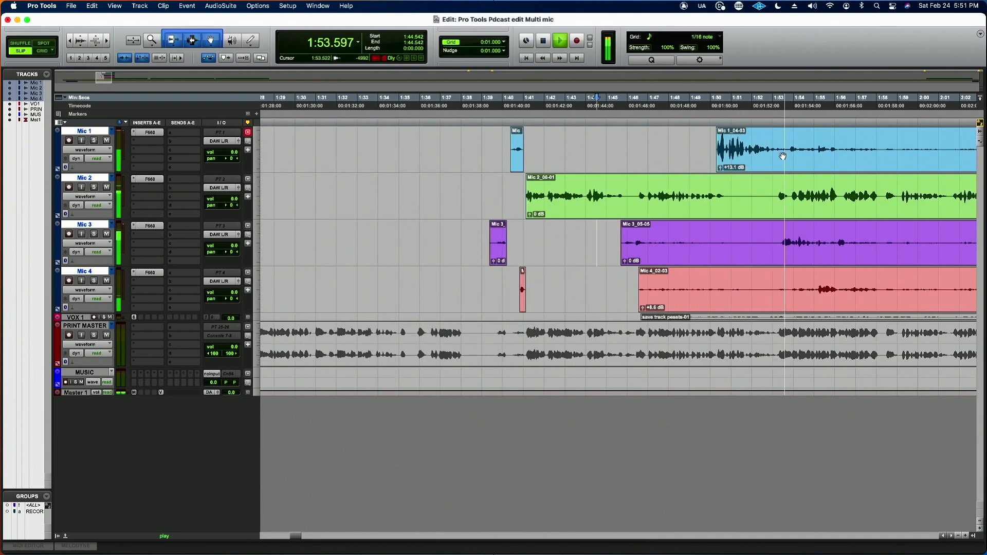
key(space)
drag(775, 150, 901, 151)
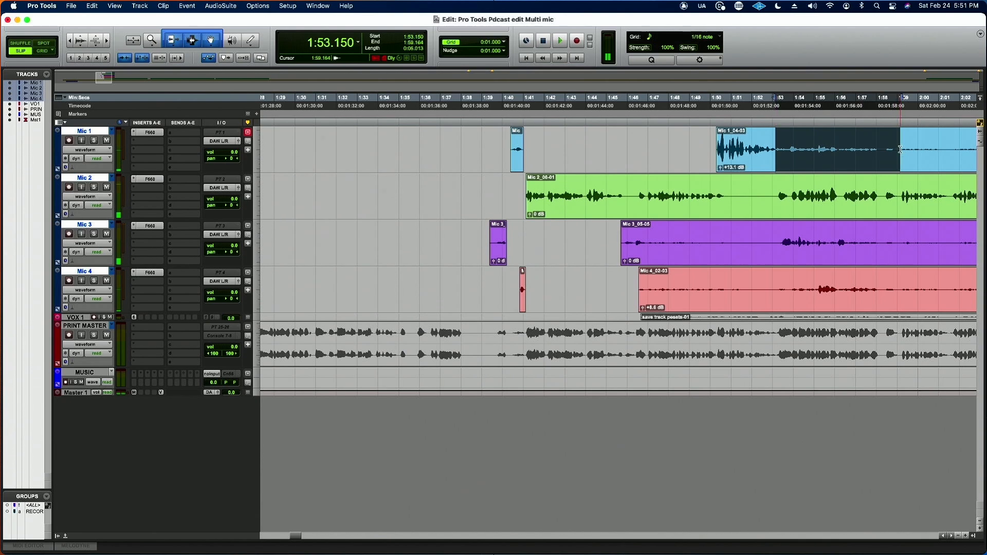
key(Delete)
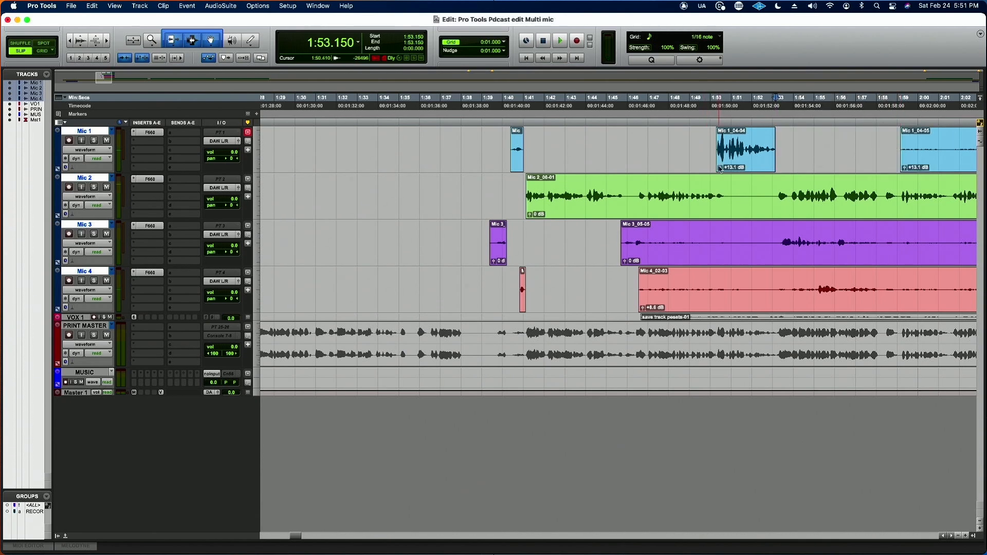
Step: Lower the clip gain of the Mic 1 clip near 1:50 to about +8 dB and play all the mics from 1:49.133
drag(720, 170, 705, 174)
click(692, 140)
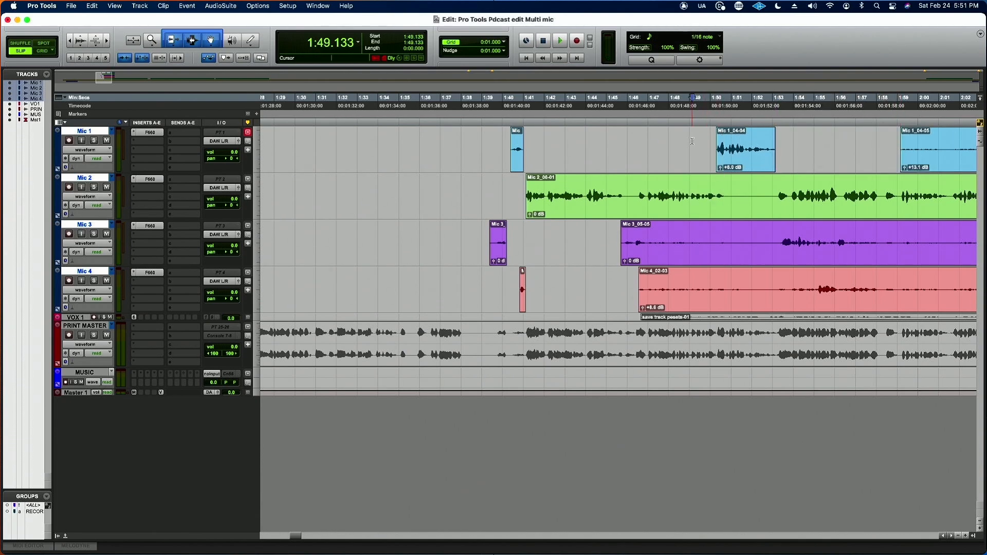
key(space)
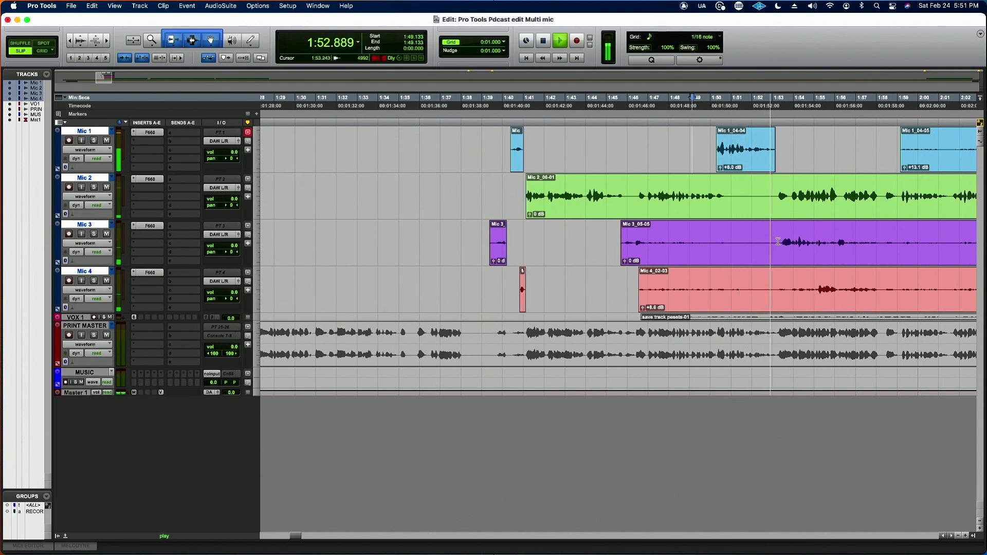
Step: Delete the Mic 3 and Mic 4 sections from 1:47.252 to about 1:53.3
drag(778, 242, 652, 308)
key(Delete)
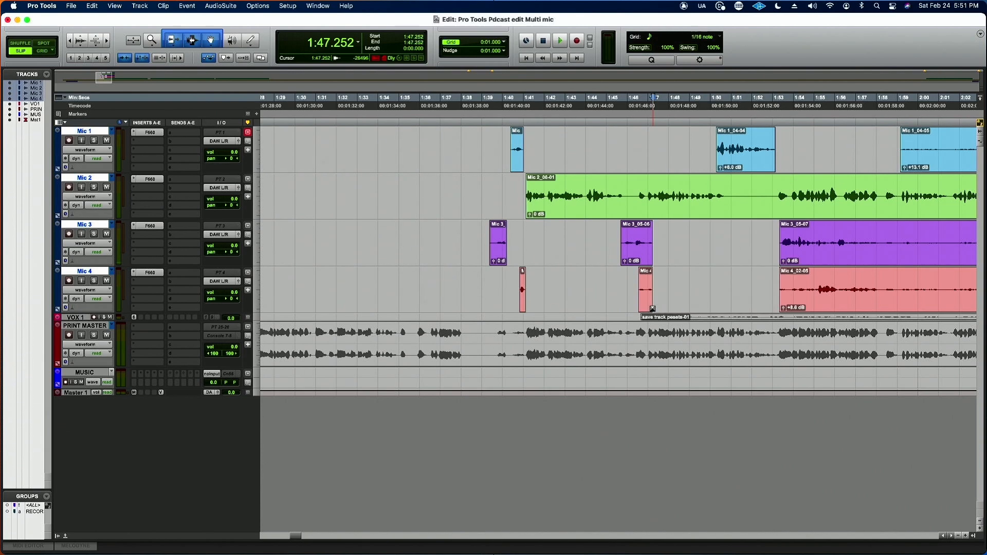
Step: Audition the mics from 1:47.252 and delete the silent Mic 2 section from 1:50.735 to about 1:53.2
key(space)
key(space)
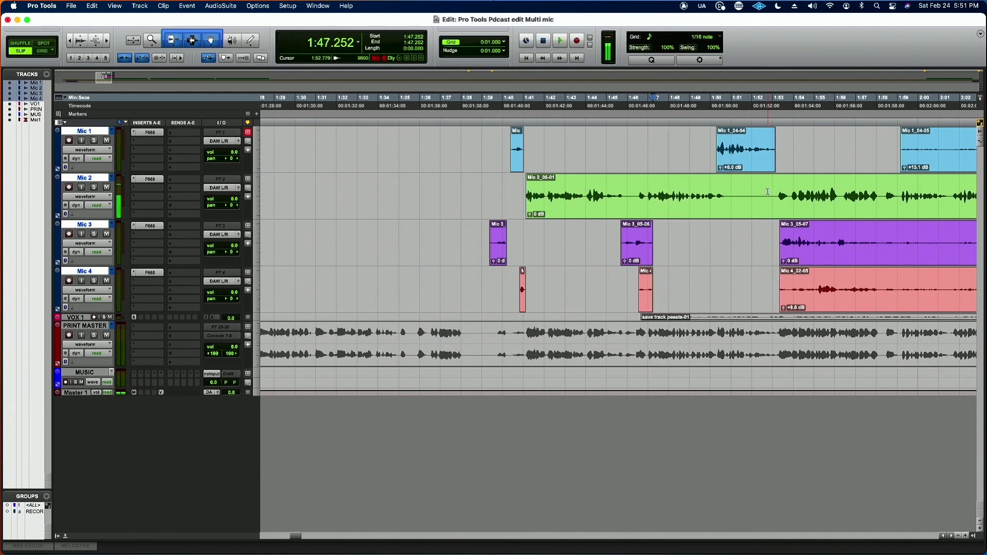
drag(776, 193, 726, 195)
key(Delete)
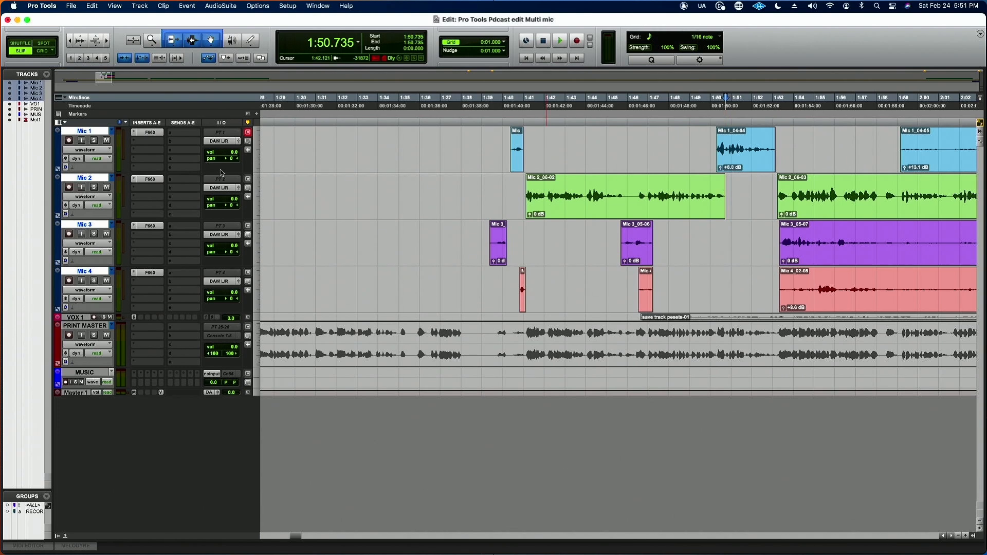
Step: Enlarge the waveform display and extend the start of the last Mic 4 clip back to 1:53.127
click(81, 41)
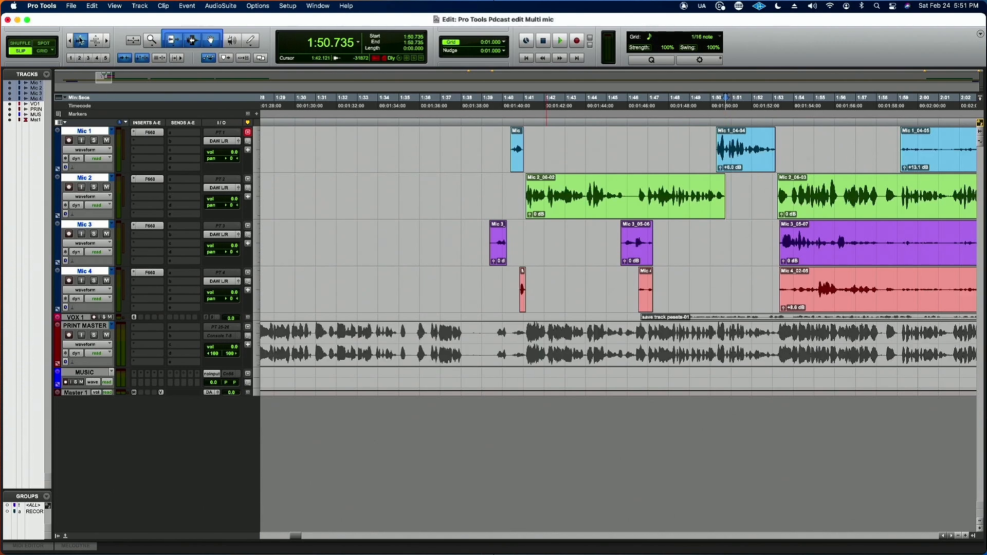
click(81, 40)
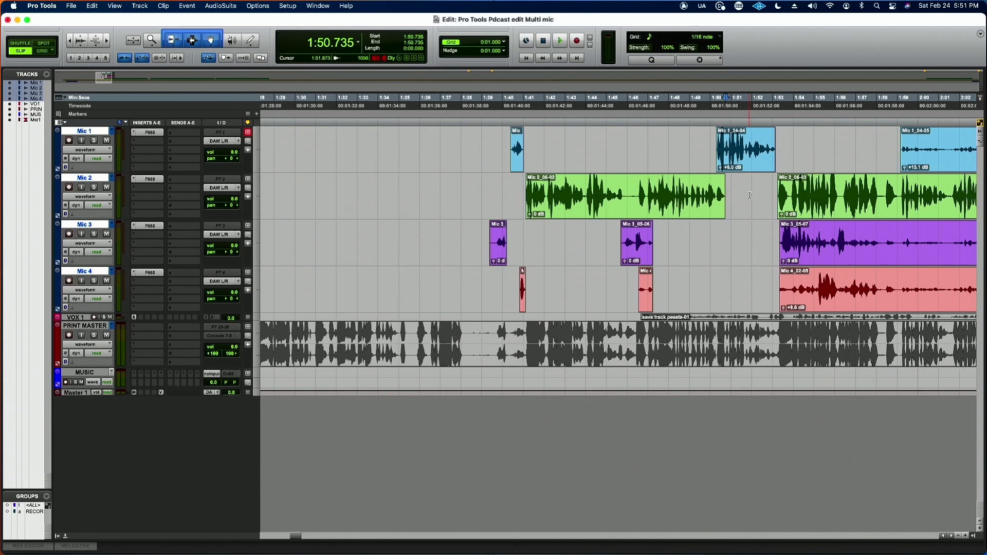
drag(781, 289, 777, 287)
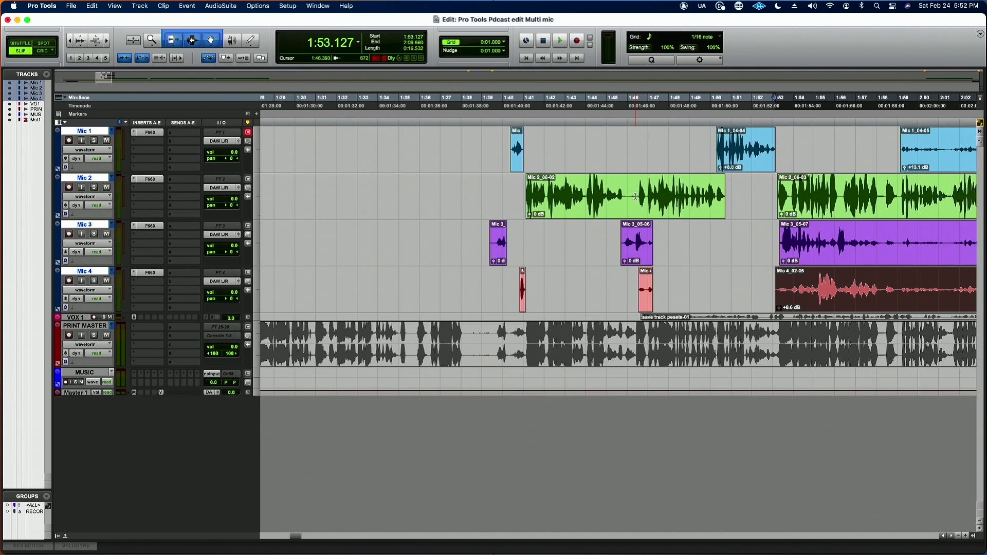
Step: Trim the start of the short Mic 3 clip to 1:45.795 and delete the silent Mic 2 section from 1:45.824 to 1:46.550
drag(636, 195, 623, 195)
key(super+bracketright)
key(super+bracketright)
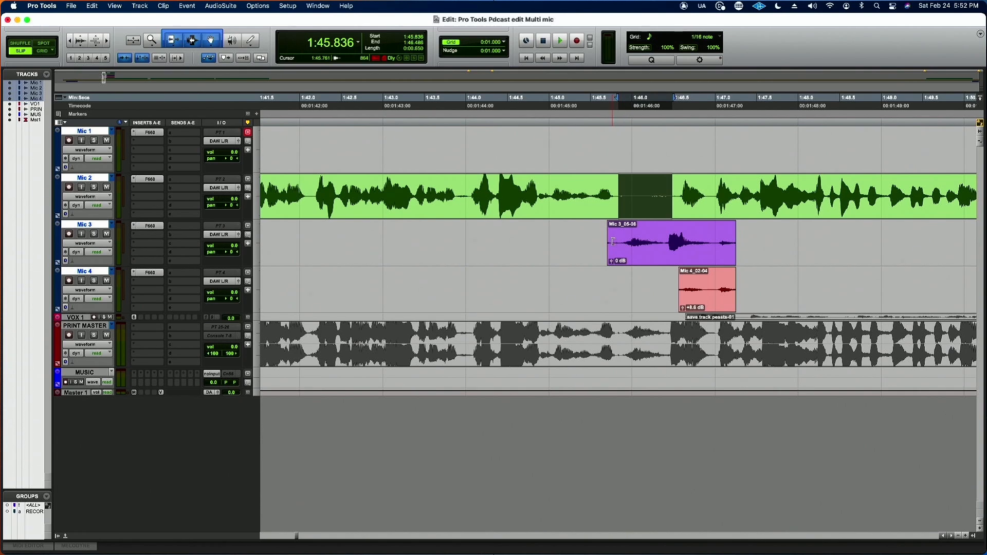
drag(612, 241, 621, 240)
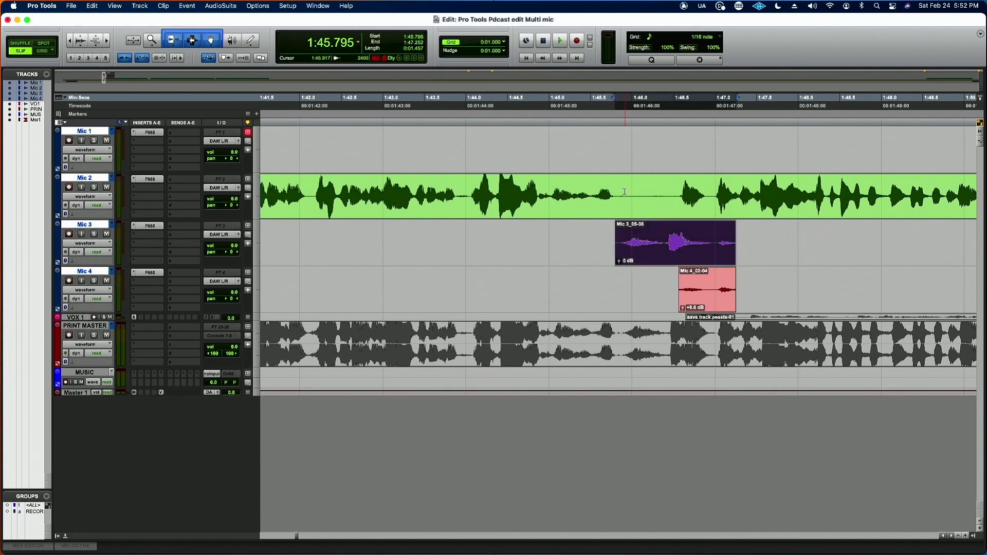
drag(617, 194, 679, 195)
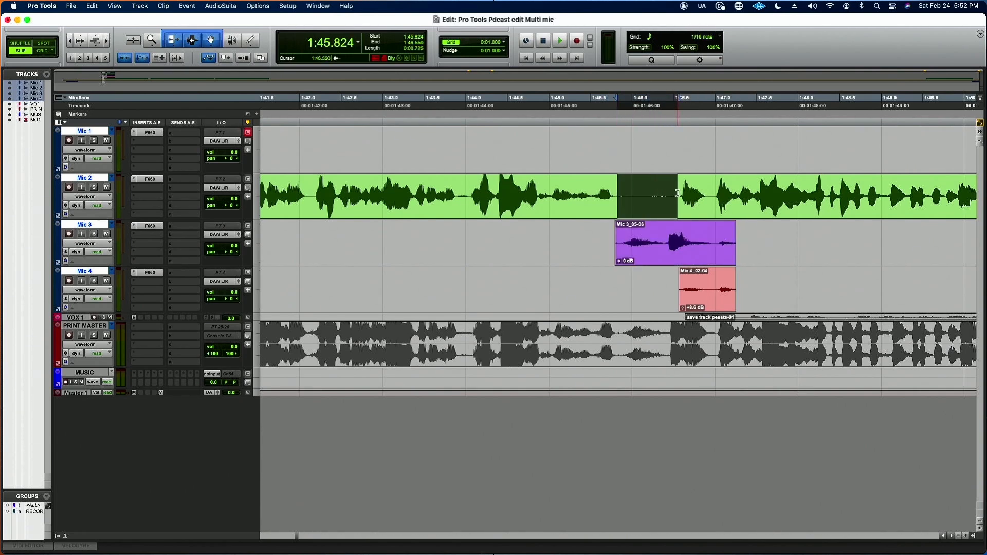
key(Delete)
Step: Add short fades to the Mic 2 clips on both sides of the gap and a fade-in to the Mic 3 clip up to 1:45.883
drag(615, 179, 613, 179)
drag(681, 177, 685, 179)
drag(615, 226, 622, 226)
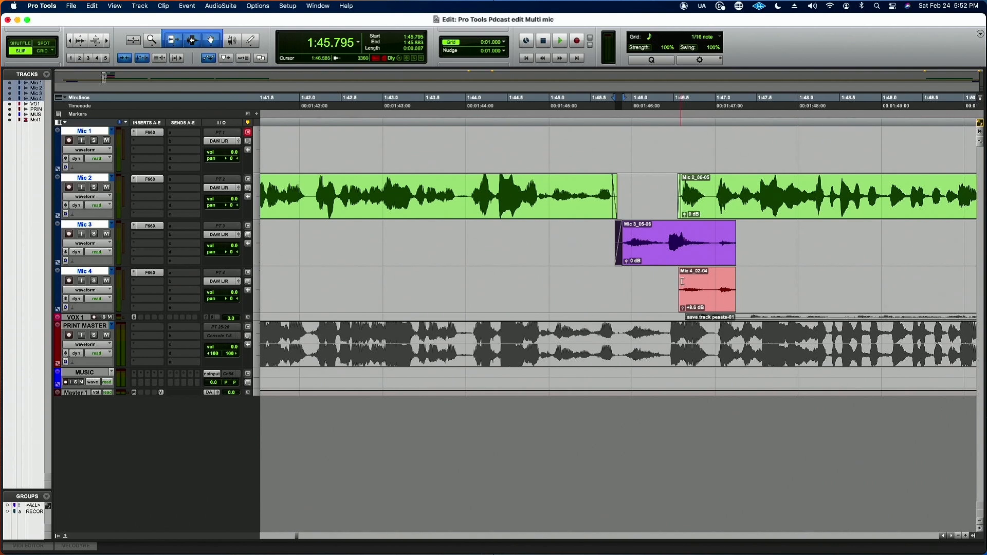
Step: Audition the short Mic 4 clip starting at 1:46.562 in solo and delete it
click(710, 301)
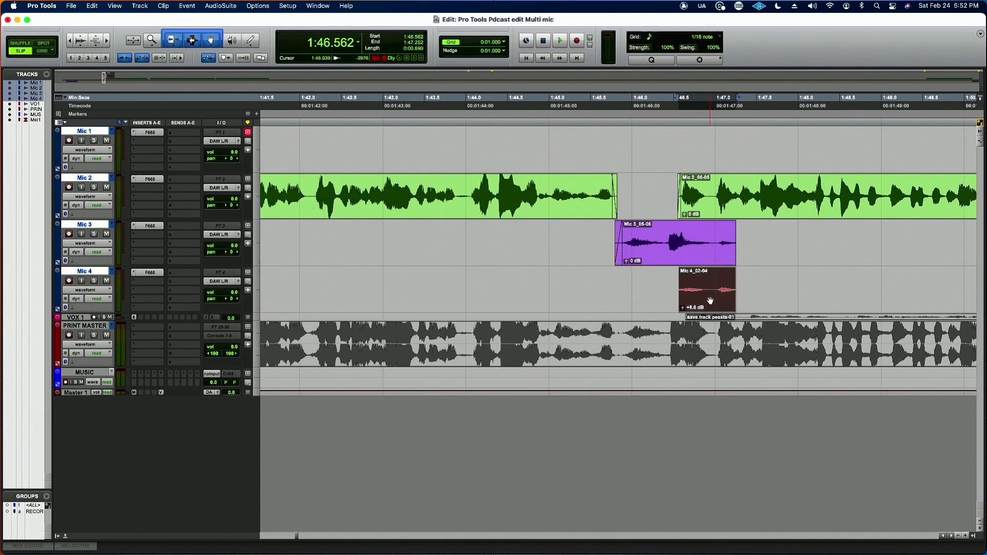
click(93, 281)
key(space)
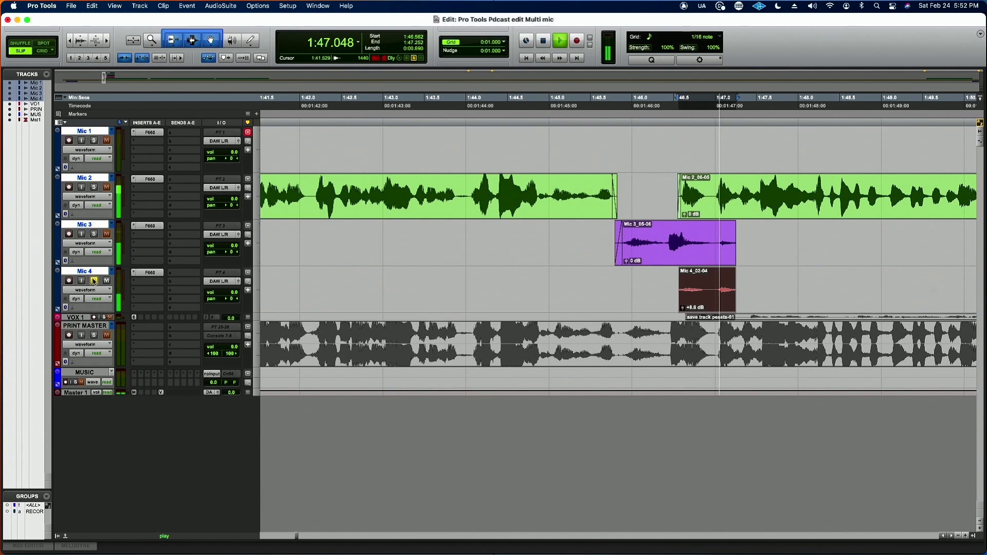
key(space)
click(780, 280)
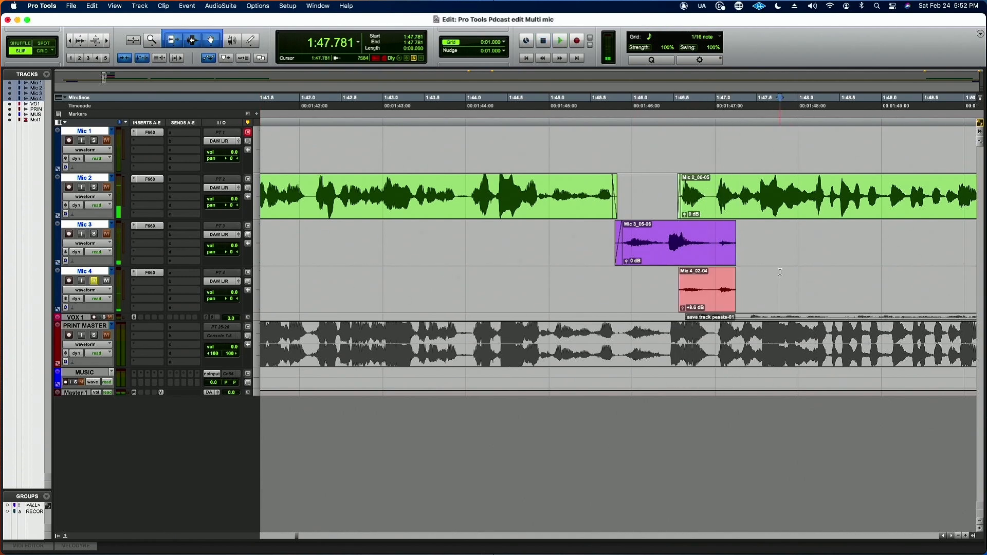
click(717, 300)
key(Delete)
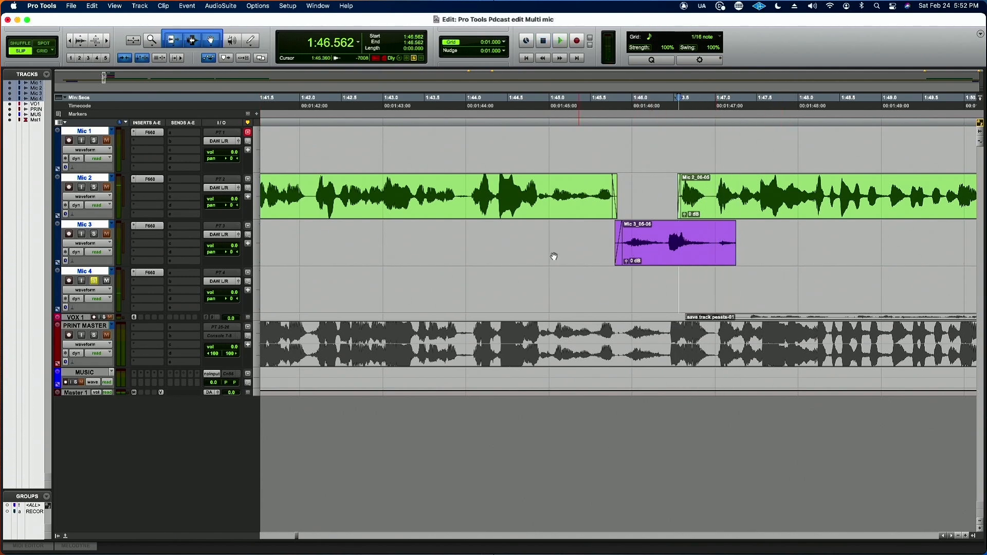
Step: Unsolo Mic 4 and play the mics together from 1:44.907
click(541, 240)
key(space)
key(space)
click(94, 280)
key(space)
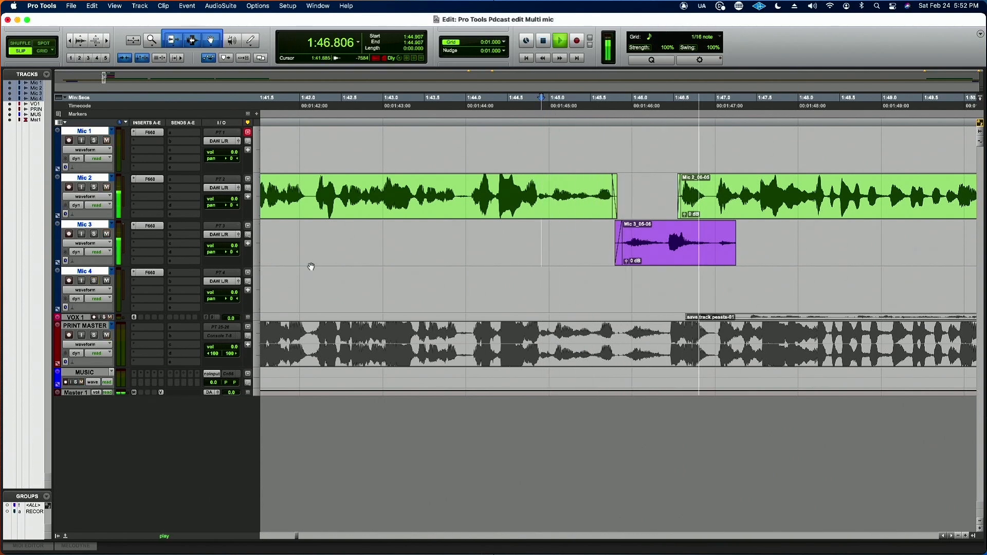
key(space)
Step: Trim the end of the short Mic 3 clip to about 1:47.0 and give it a short fade-out
mouse_move(739, 235)
mouse_down()
mouse_move(715, 235)
mouse_move(712, 224)
mouse_up()
click(746, 232)
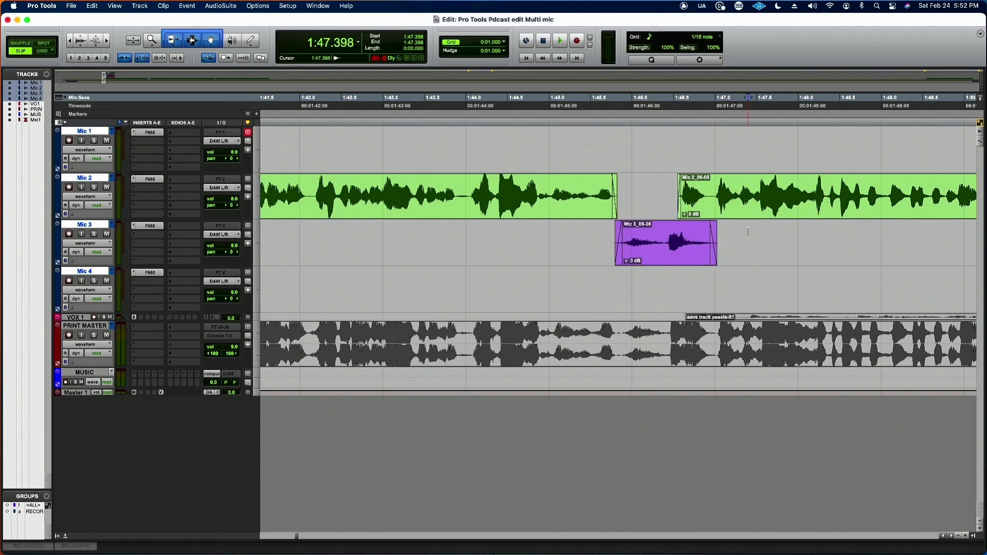
key(r)
key(r)
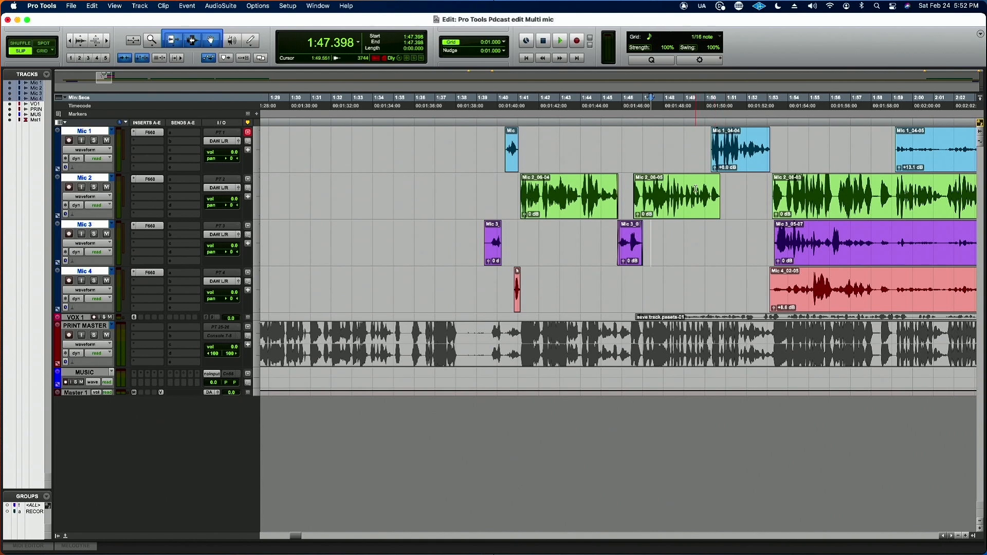
click(695, 188)
scroll(763, 237, right, 5)
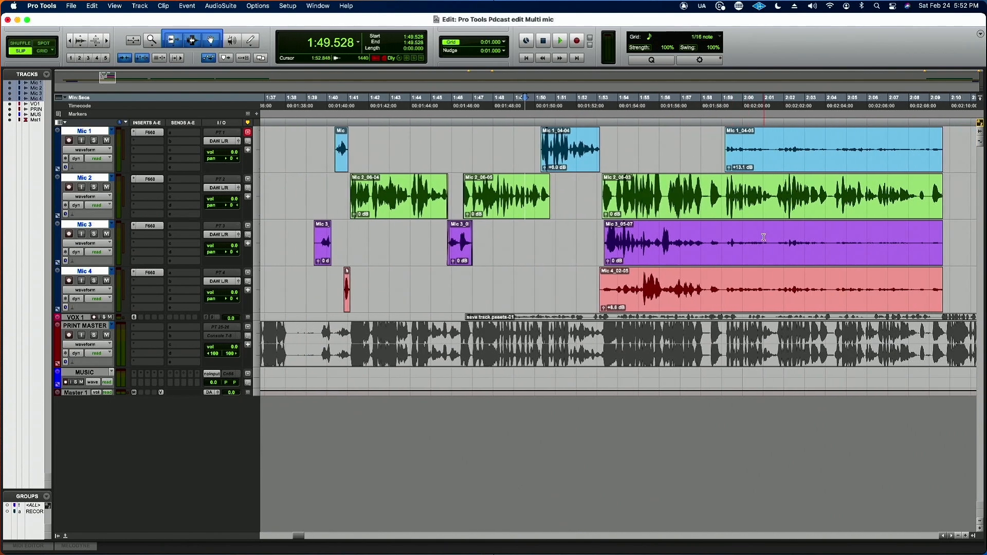